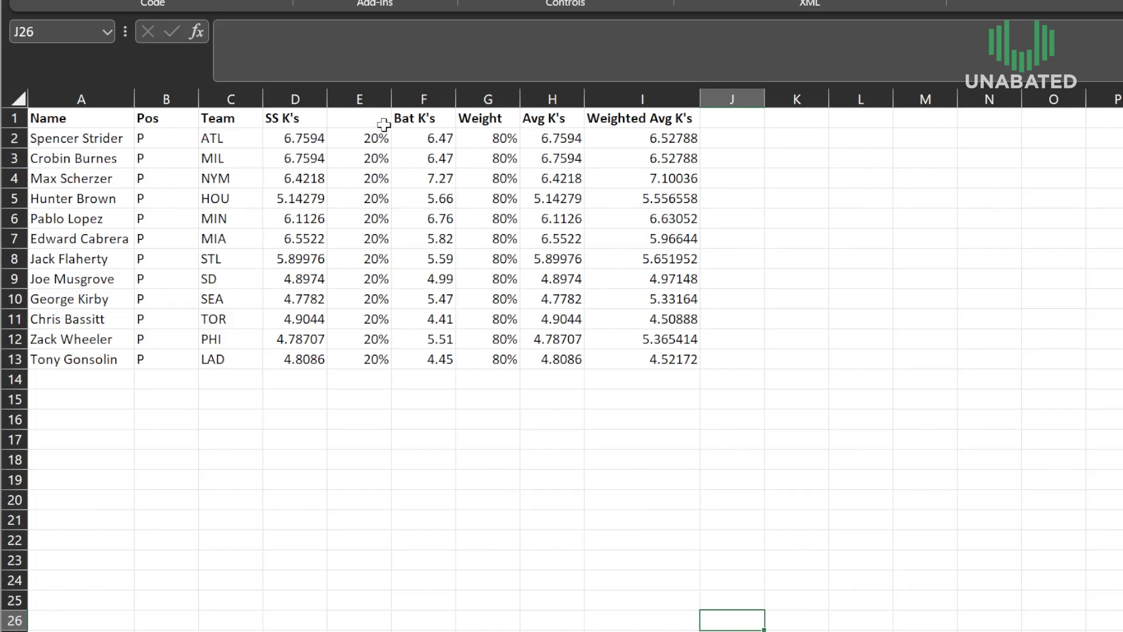
Examine the SS K's, Bat K's, their weight columns, and the Avg K's and Weighted Avg K's columns one by one
left_click(371, 300)
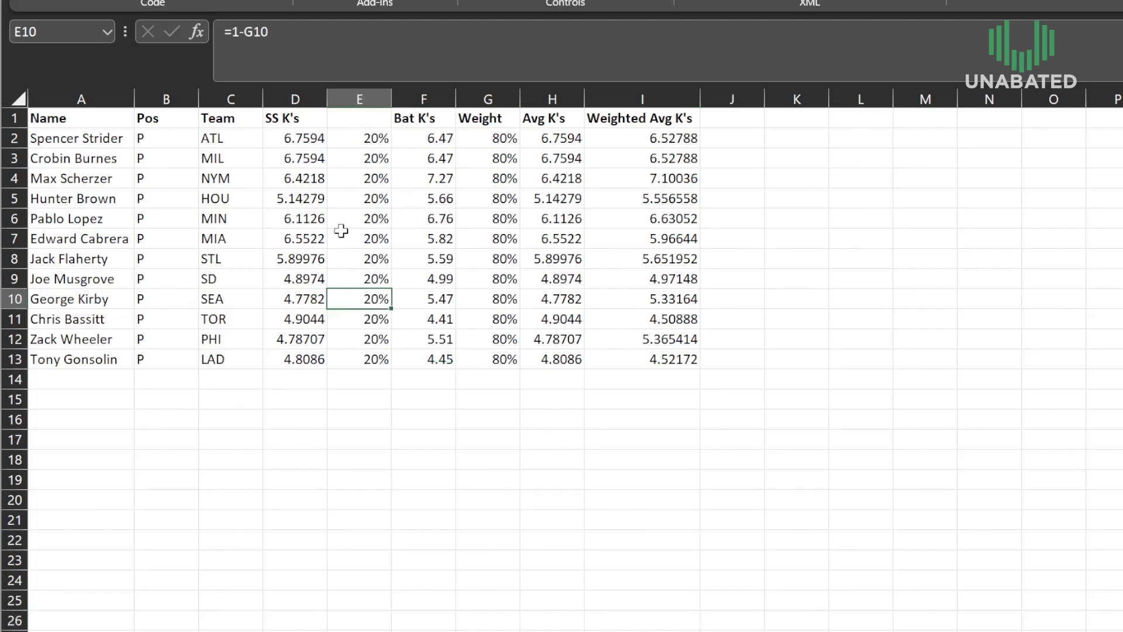
left_click_drag(306, 118, 304, 359)
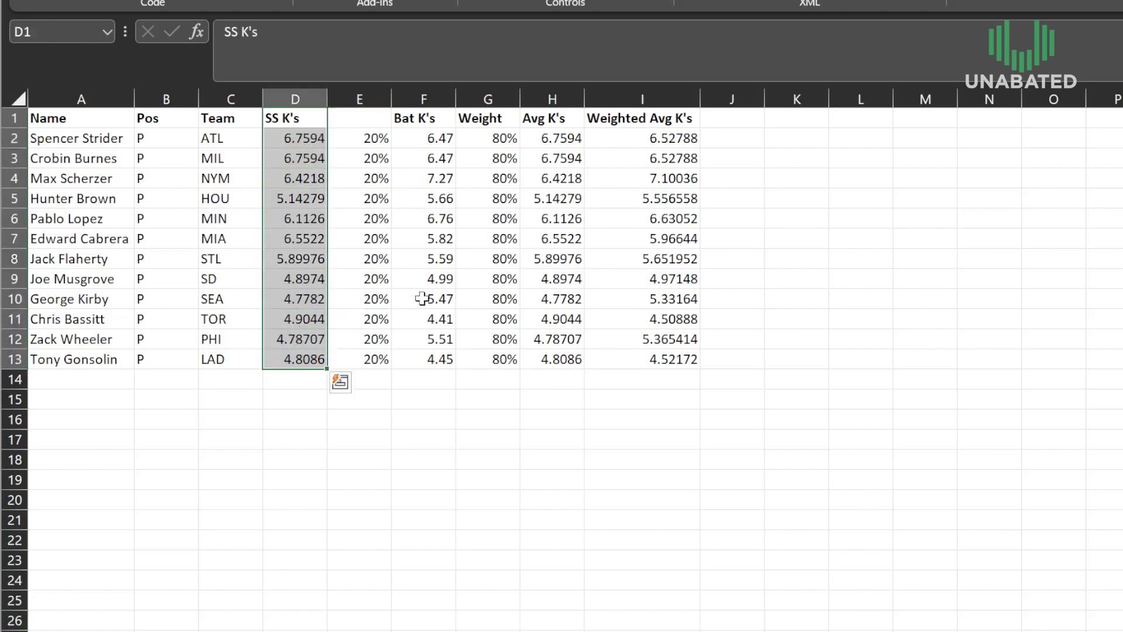
left_click(375, 138)
left_click(370, 100)
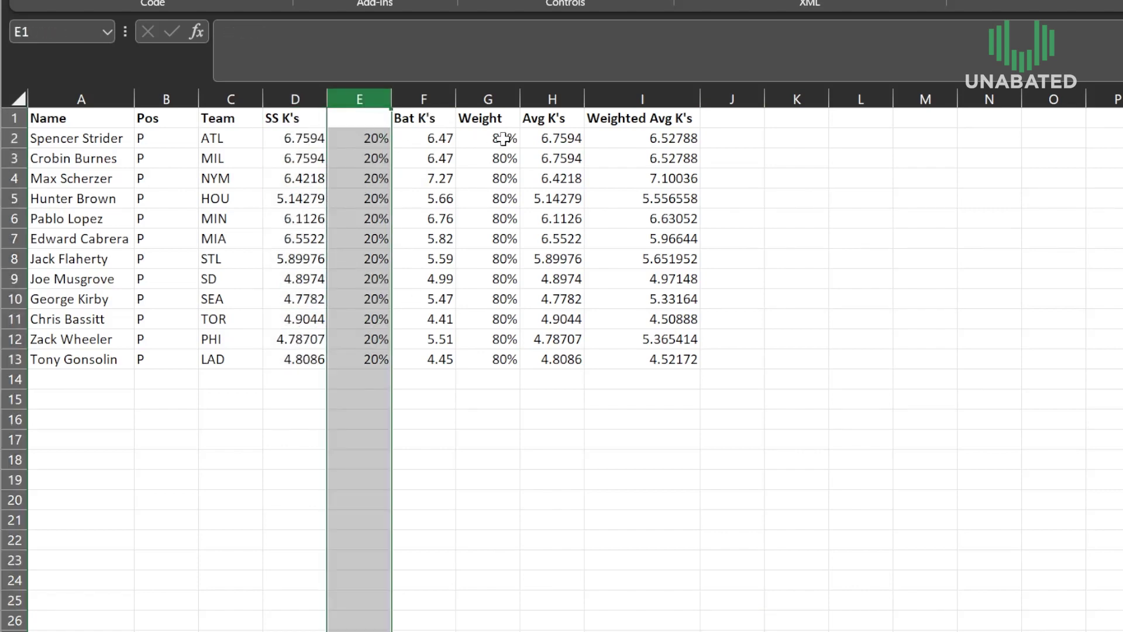
left_click_drag(430, 118, 433, 364)
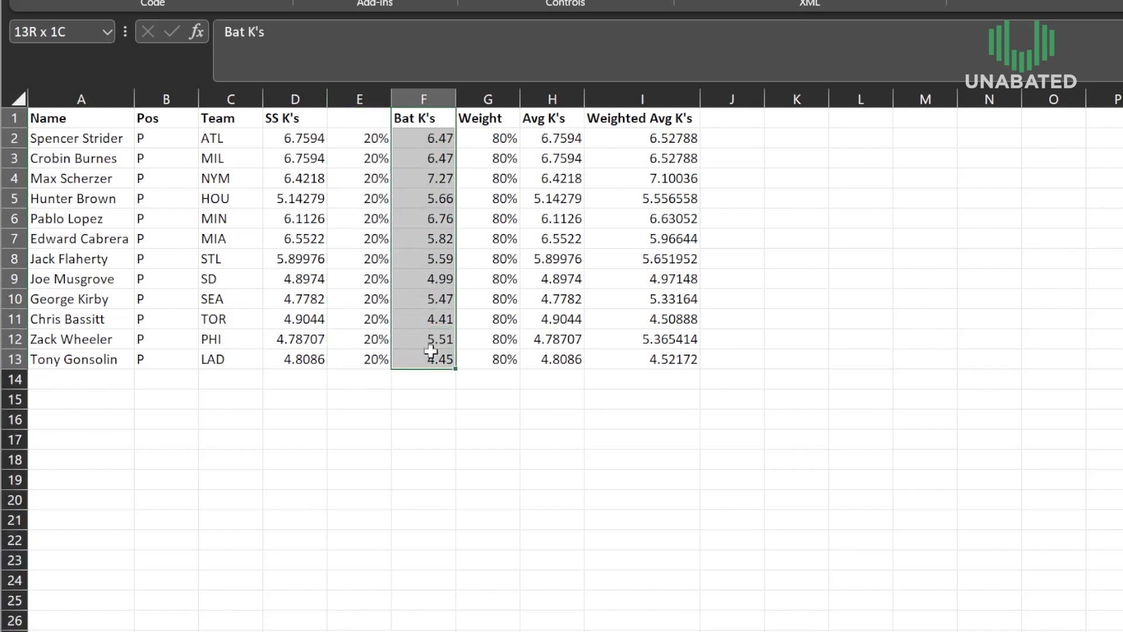
left_click(488, 99)
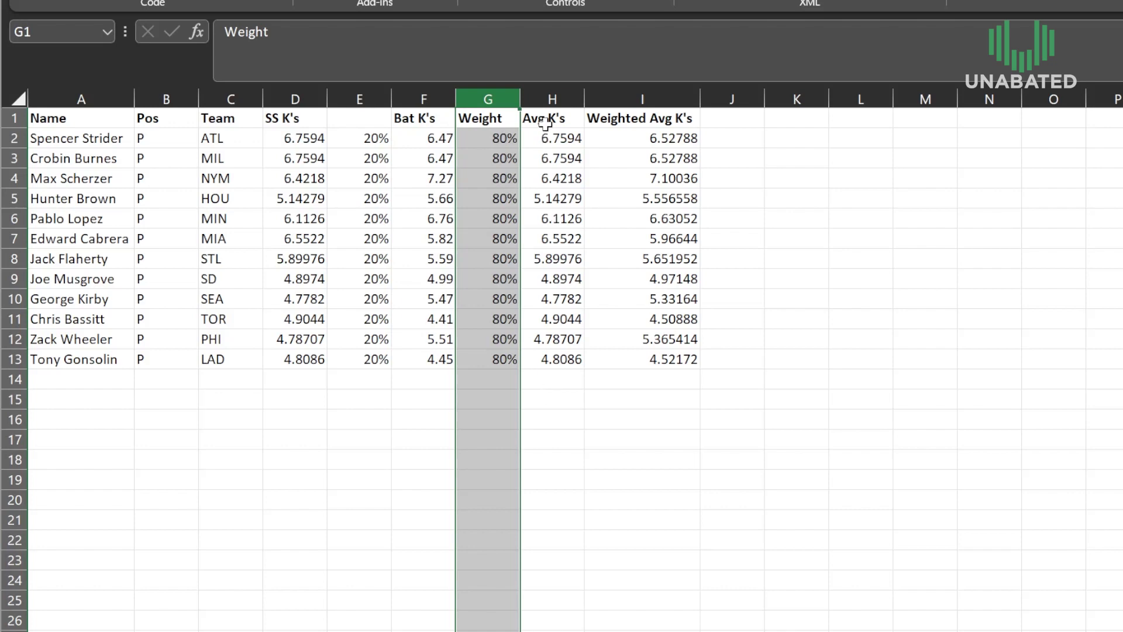
left_click(550, 95)
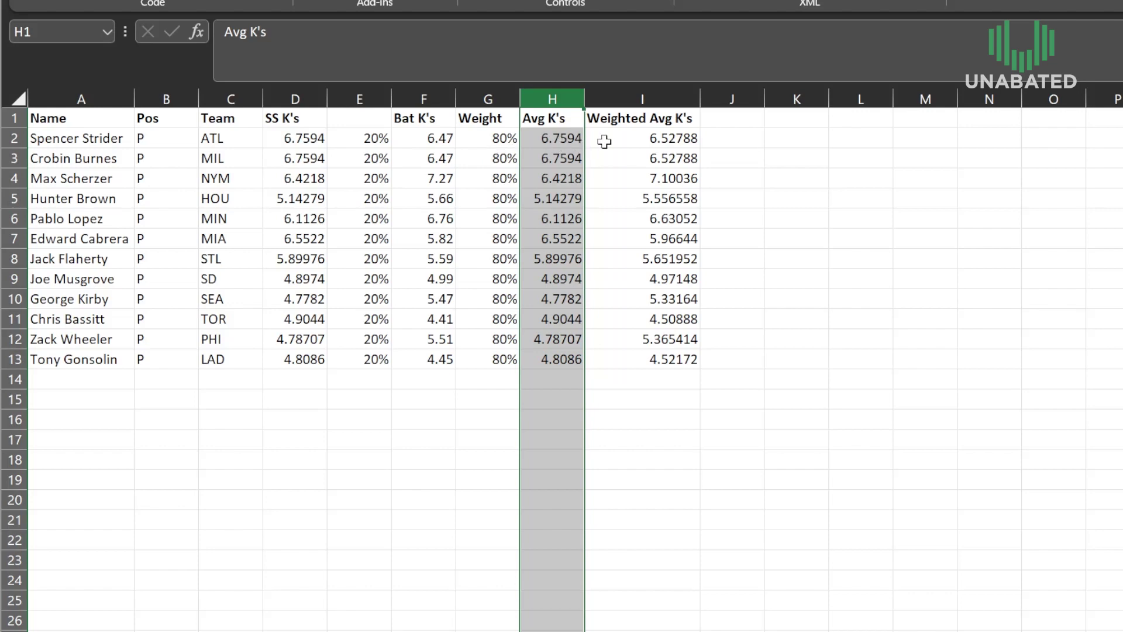
left_click(642, 99)
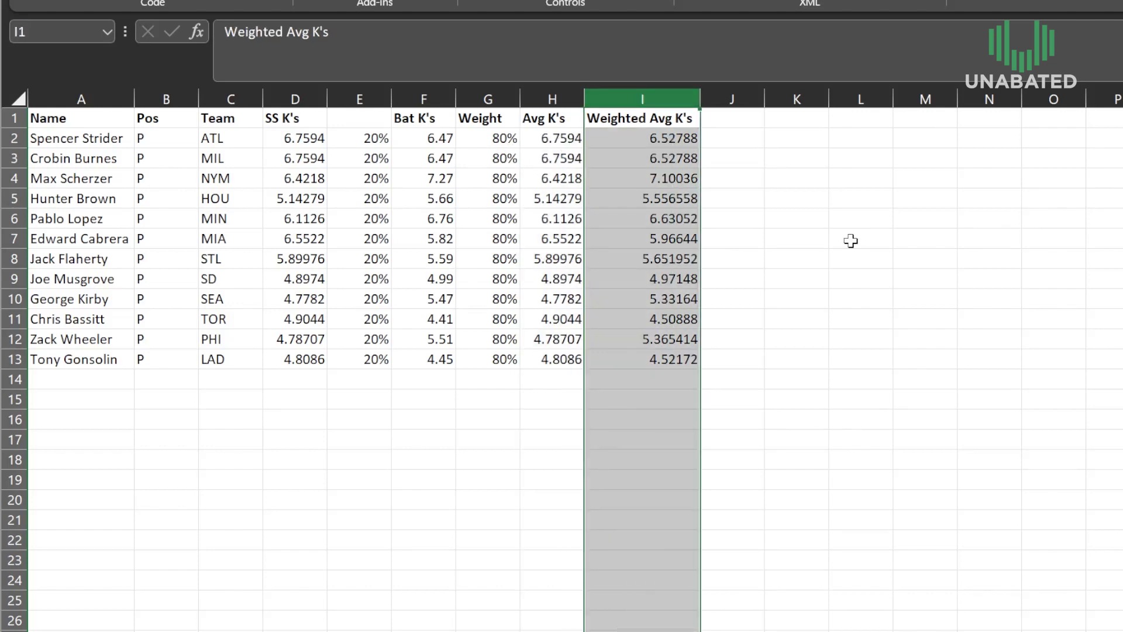
left_click(670, 320)
Label the untitled column between SS K's and Bat K's with the header "Weight" in cell E1
double_click(375, 122)
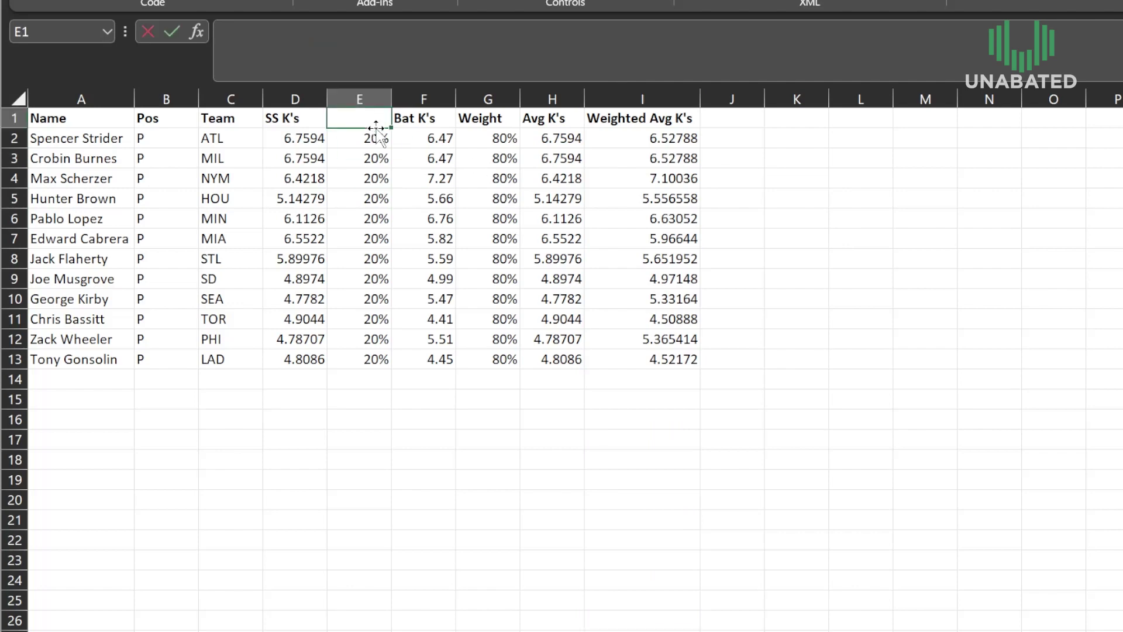
type("Weight")
key("Return")
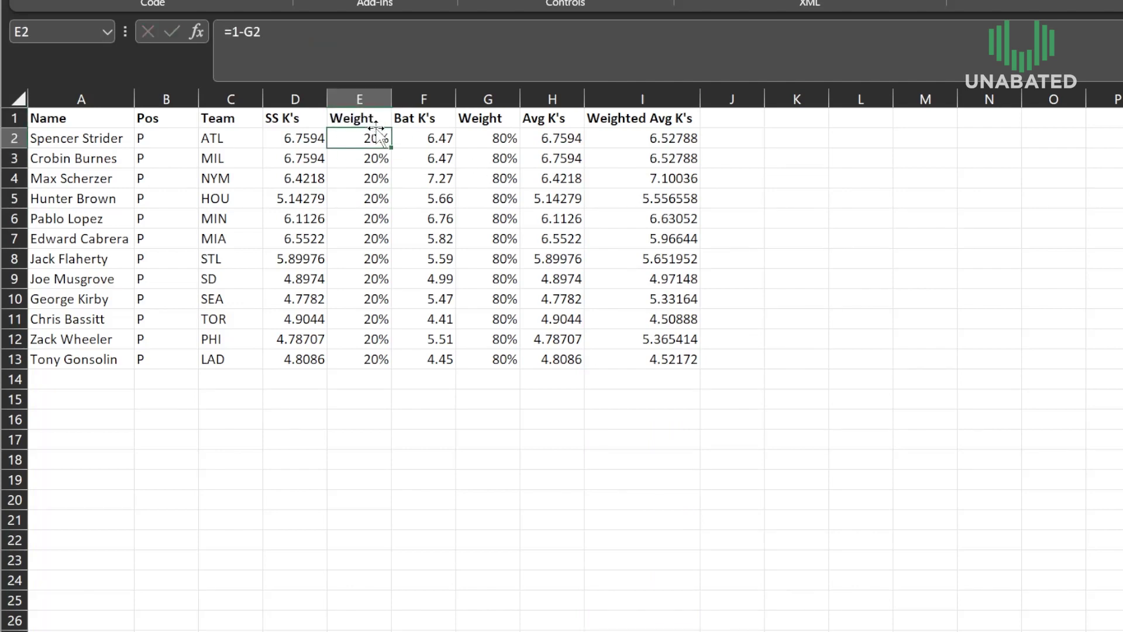
Examine the weights in E2 and G2 and how the cells G3:G13 take their weight from G2
left_click(318, 141)
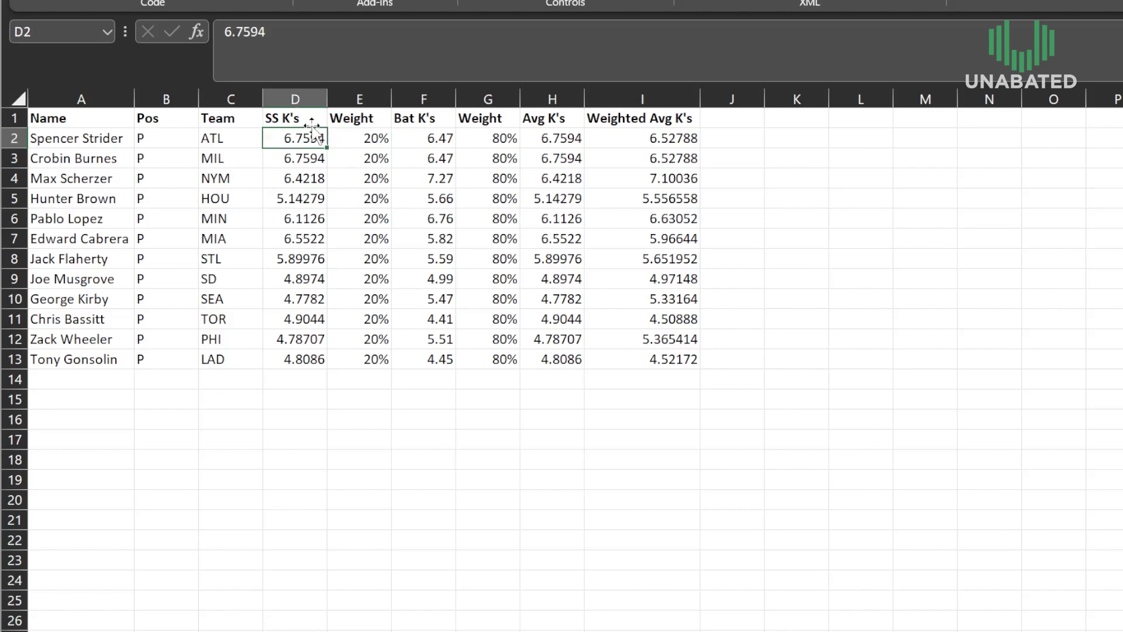
left_click(372, 135)
left_click(488, 439)
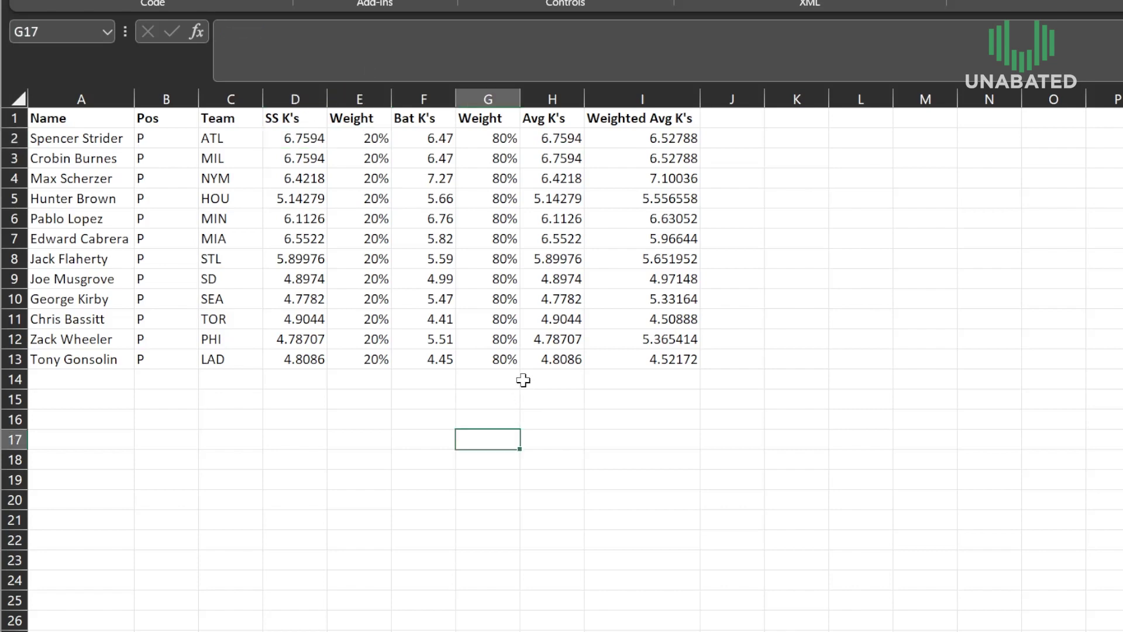
left_click(374, 134)
left_click(499, 138)
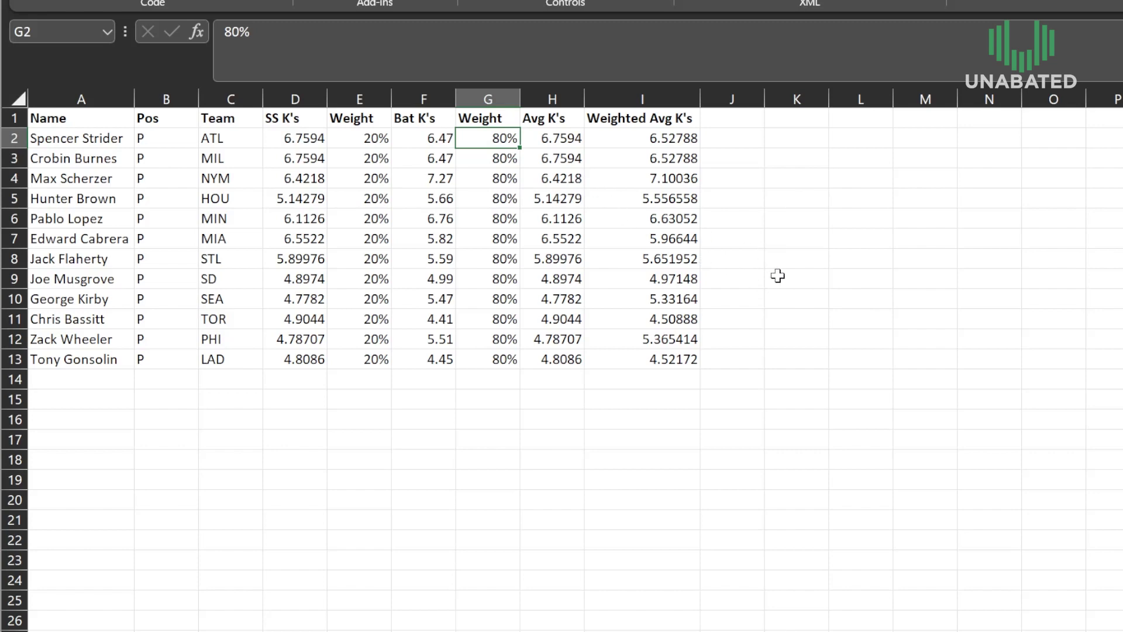
key("Down")
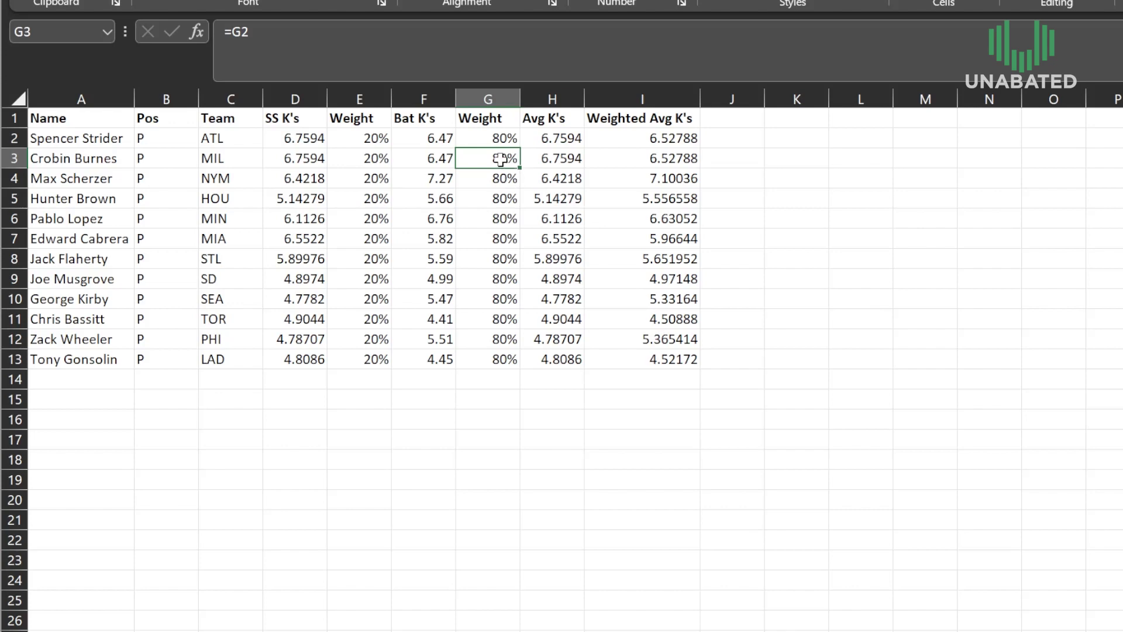
left_click_drag(500, 159, 503, 362)
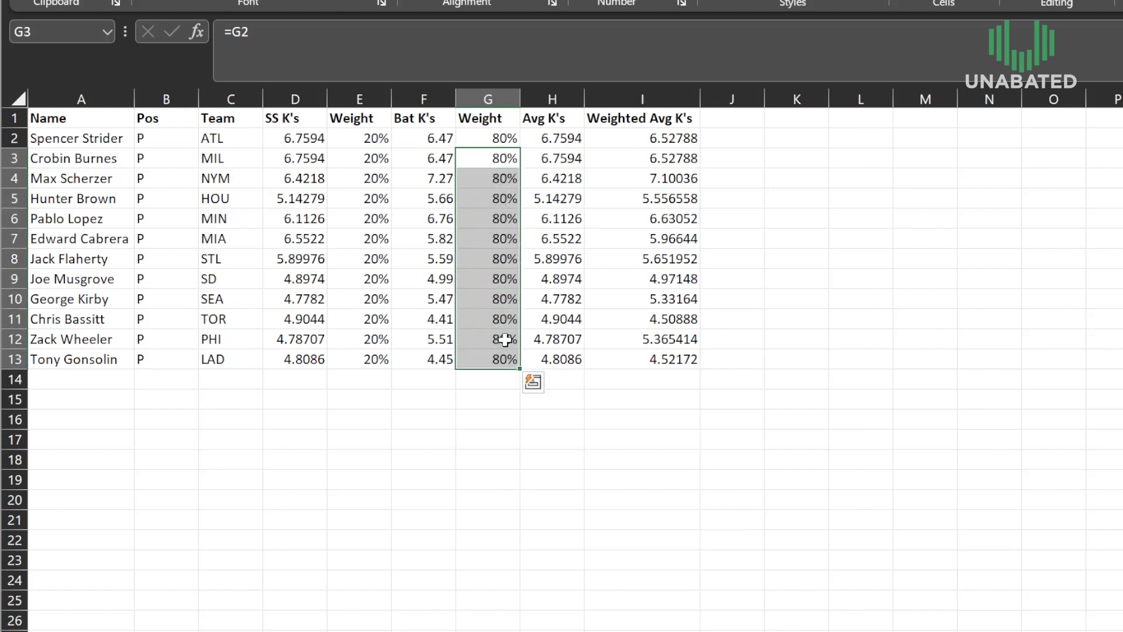
left_click(500, 138)
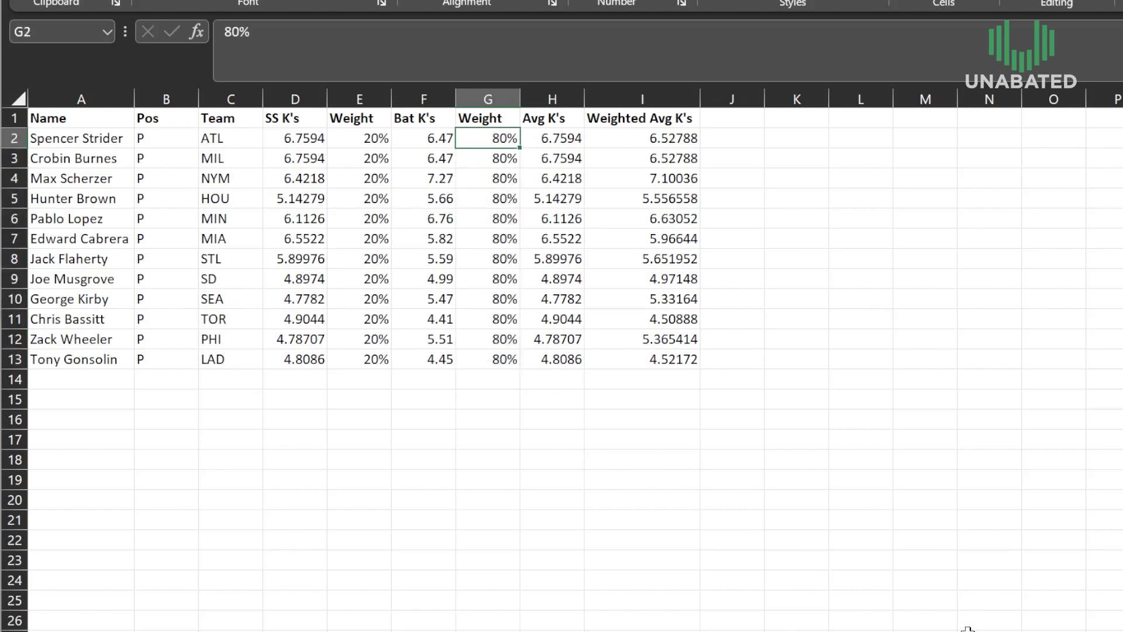
Re-enter the formula =1-G2 in cell E2 and check it against the Bat K's weight in G2
left_click(359, 138)
type("=1-G2")
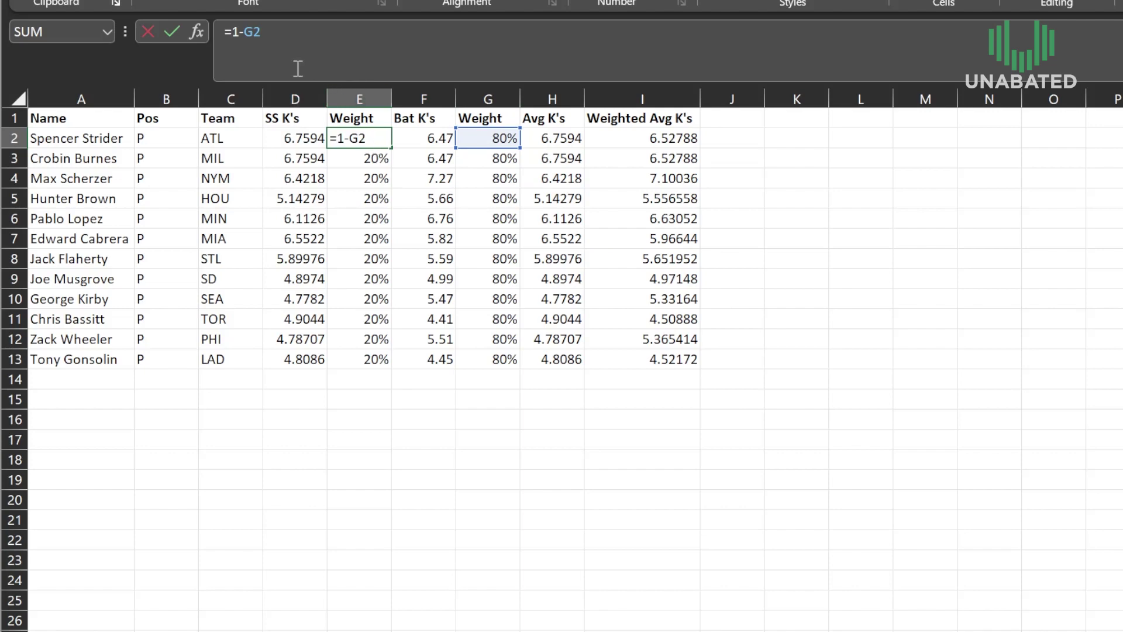
key("ctrl+Return")
key("Return")
left_click(351, 144)
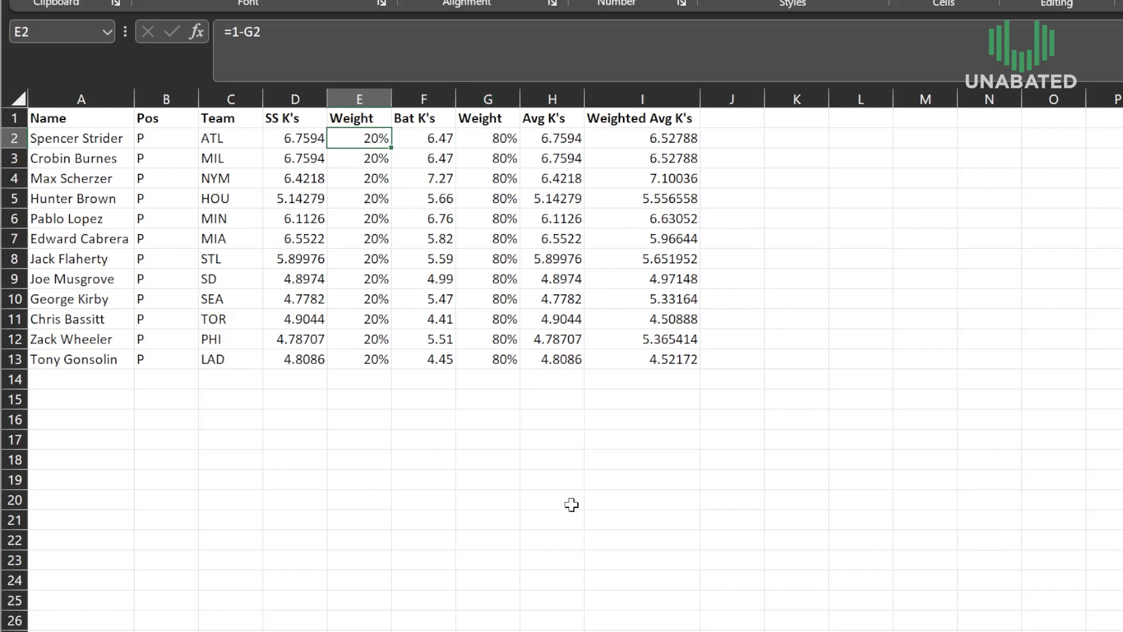
left_click(490, 140)
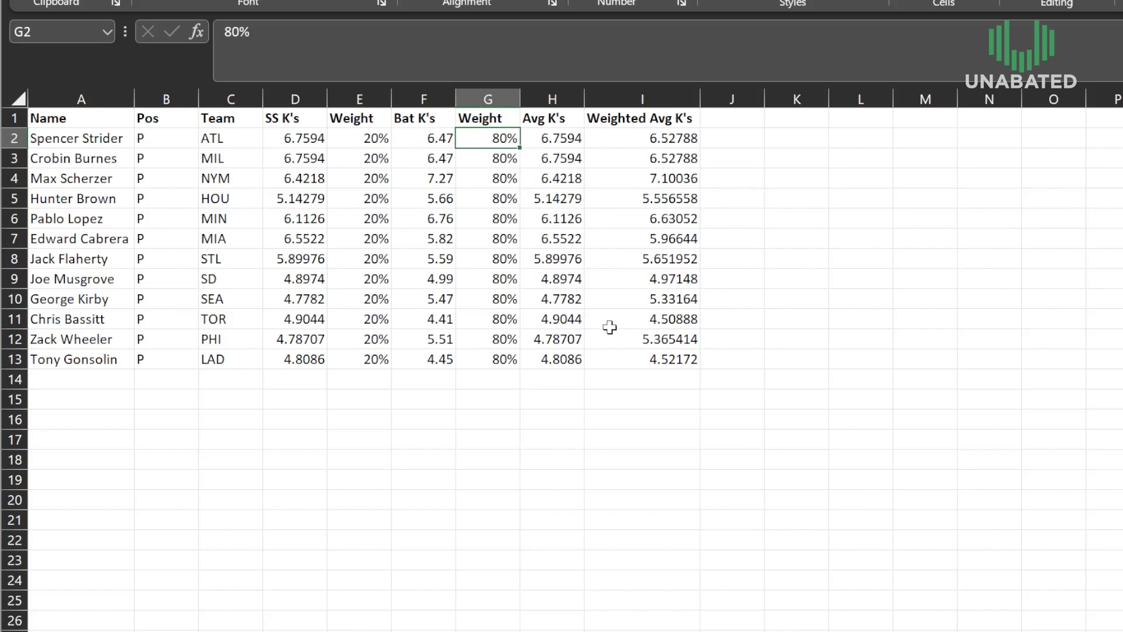
left_click(378, 146)
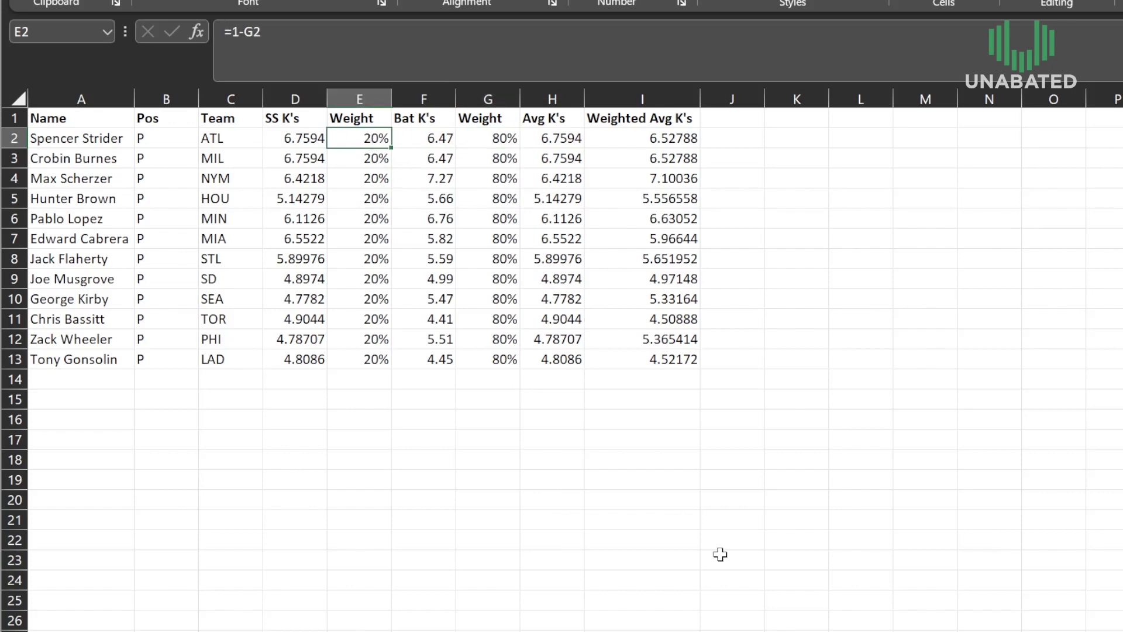
Compare the Avg K's and Weighted Avg K's formulas in rows 2 and 12
left_click(541, 138)
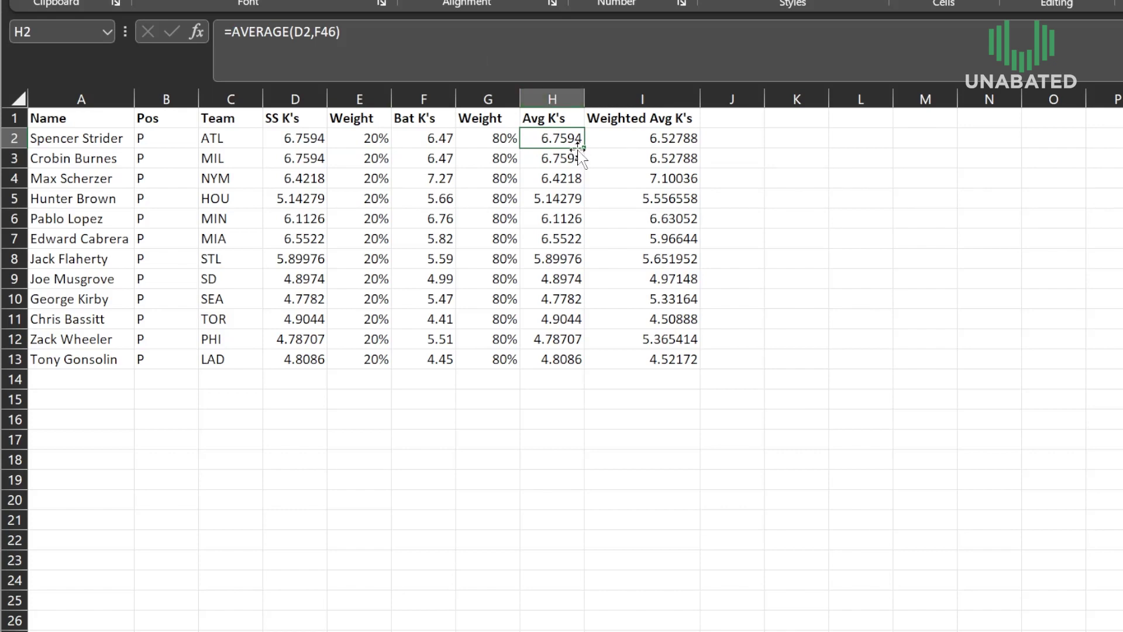
key("Right")
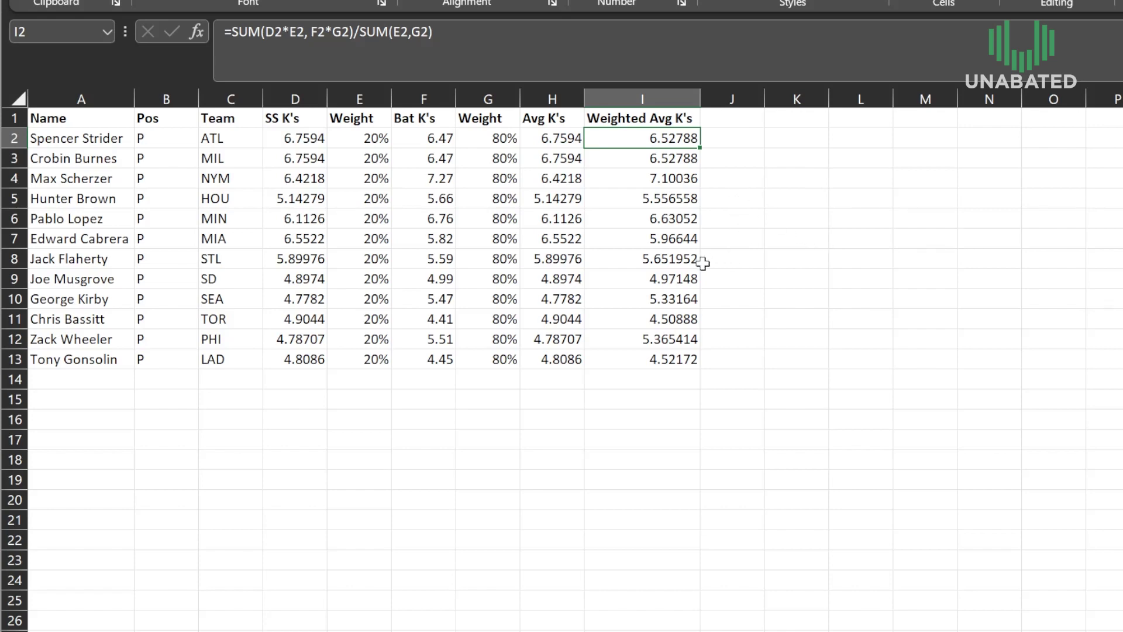
left_click(570, 342)
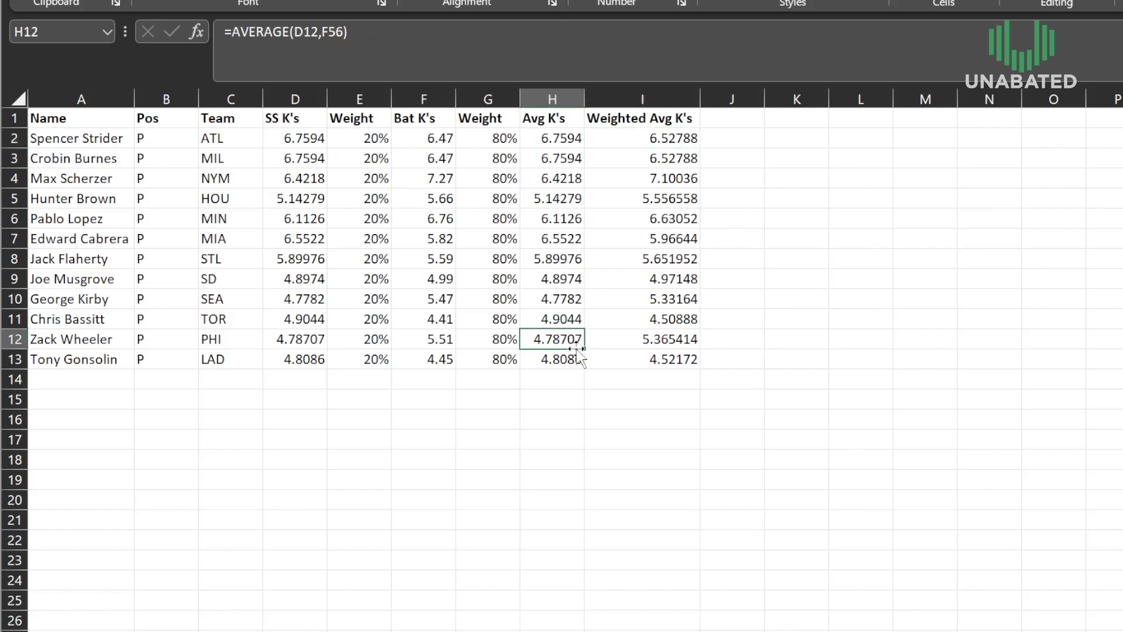
left_click(663, 343)
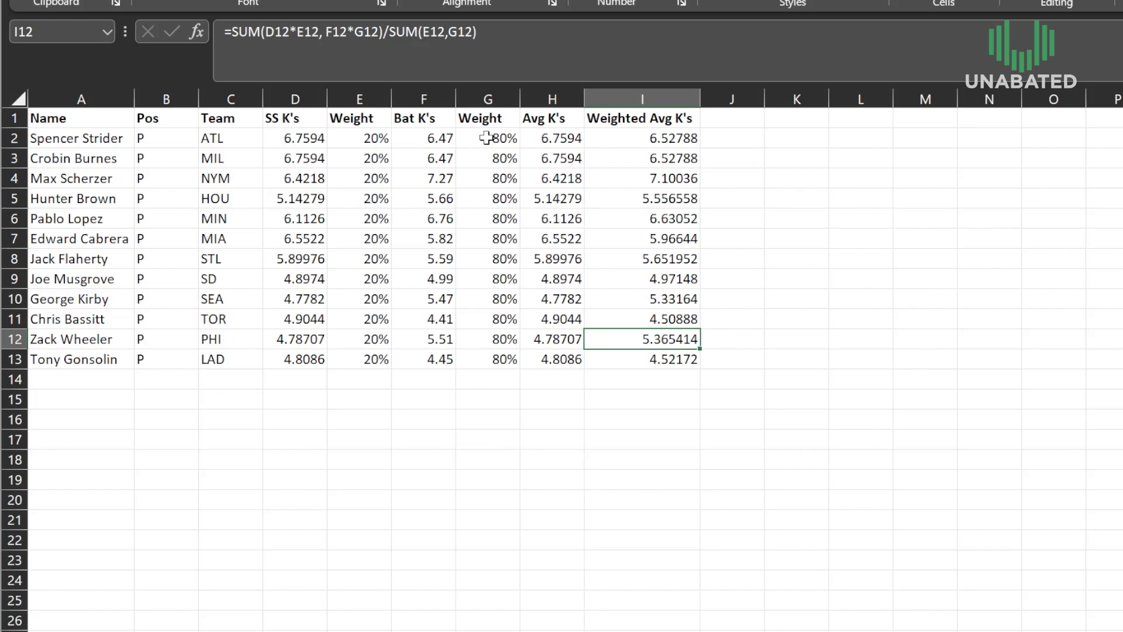
Review the Bat K's weights in G2:G8 and the SS K's weights in E2:E10
left_click_drag(487, 138, 488, 266)
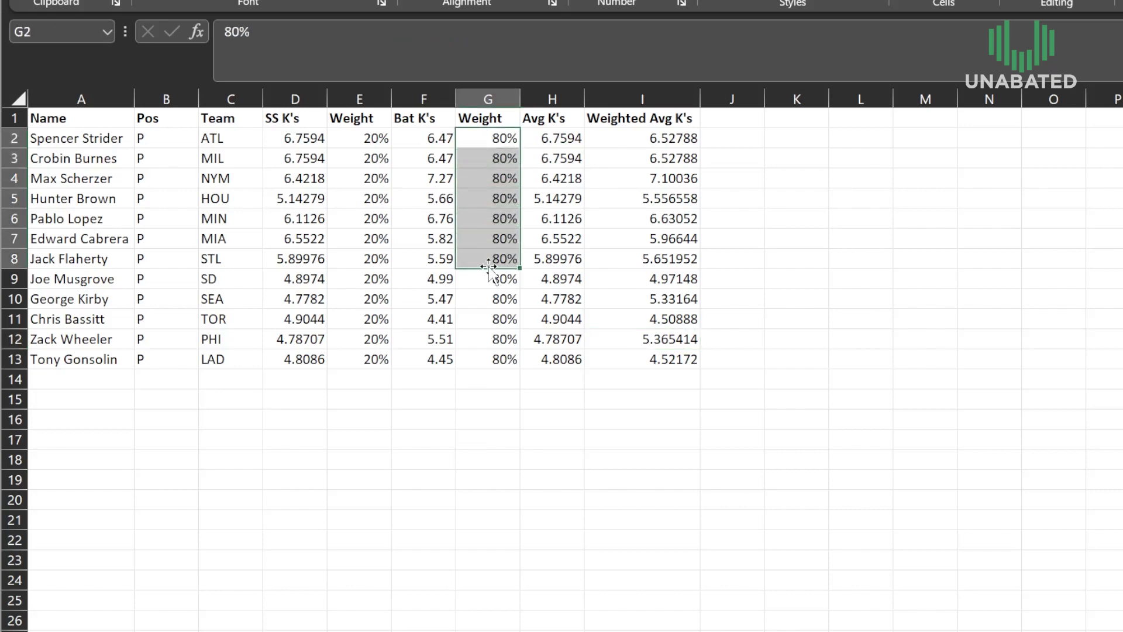
left_click_drag(371, 140, 367, 300)
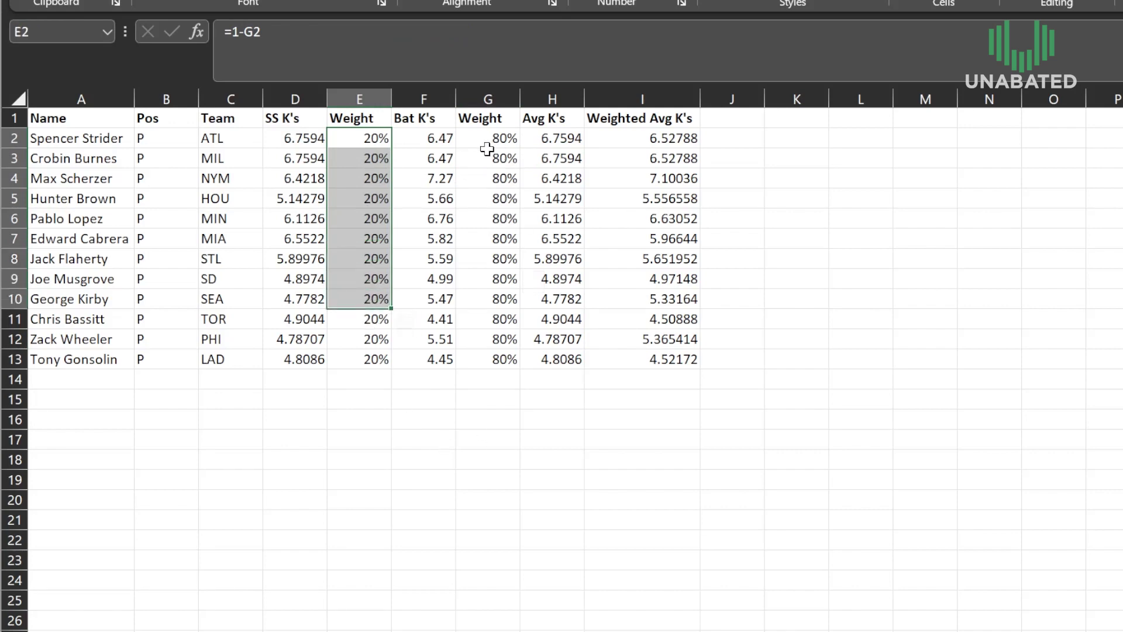
left_click(834, 402)
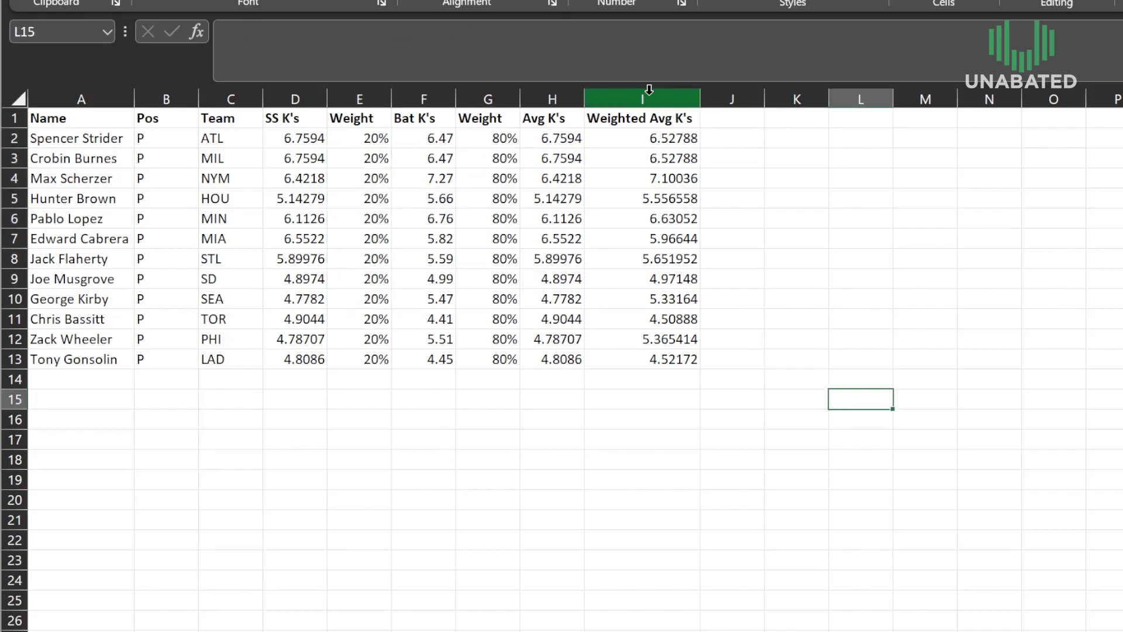
Inspect which cells the Weighted Avg K's formula in I2 references, leaving the formula as it is
left_click(663, 136)
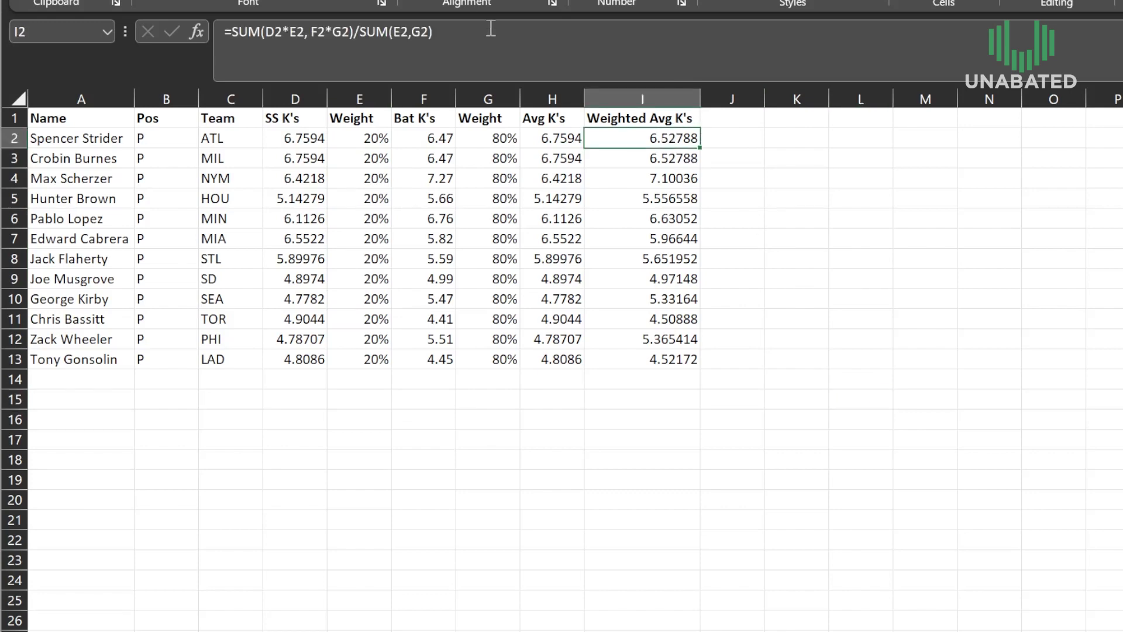
left_click(515, 43)
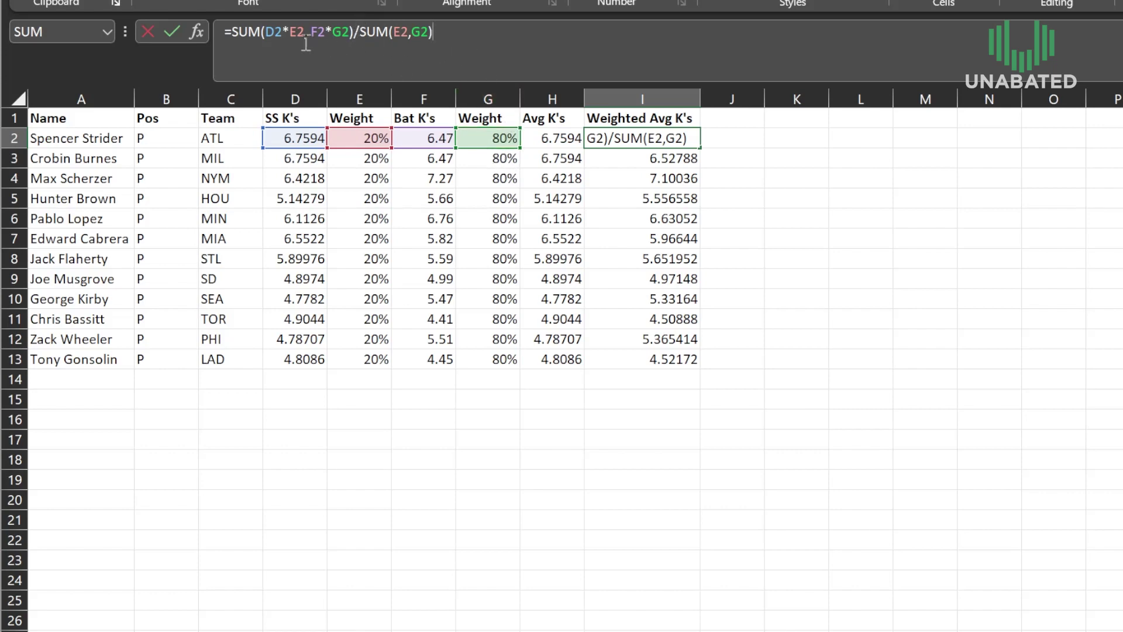
key("ctrl+Return")
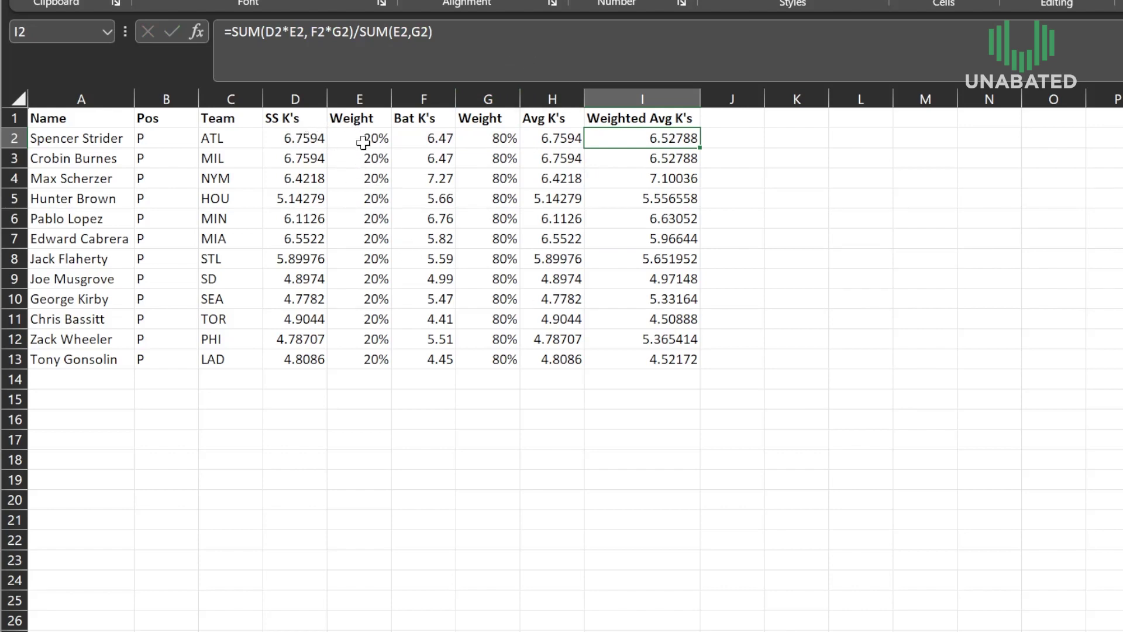
Examine the numerator =SUM(D2*E2, F2*G2) and the divisor SUM(E2,G2) separately within the formula in I2
left_click(302, 51)
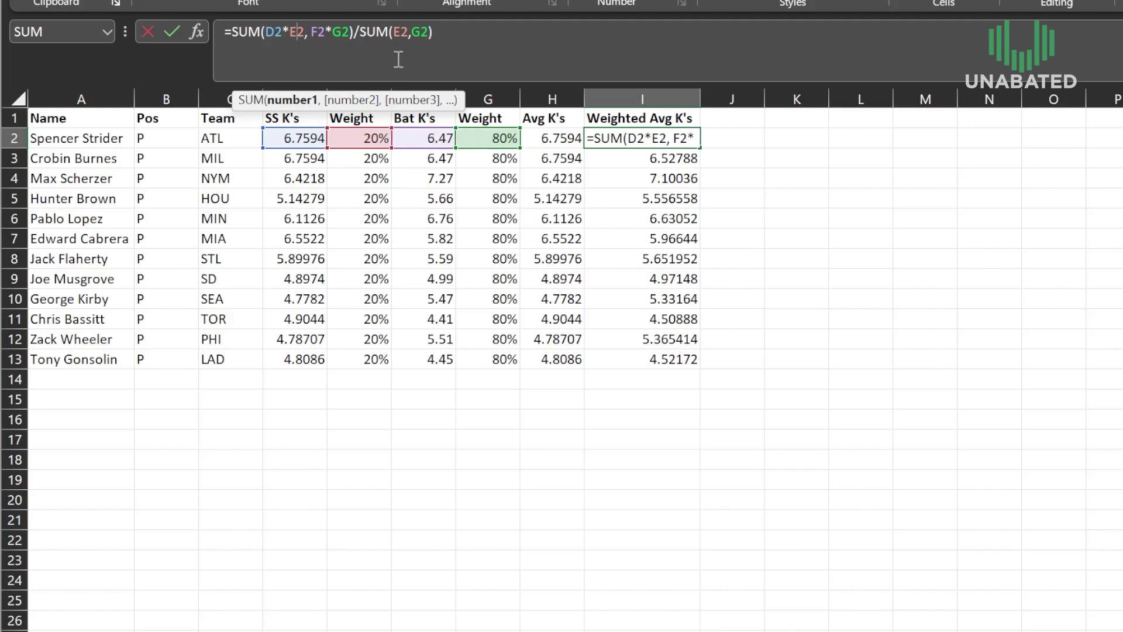
left_click(358, 32)
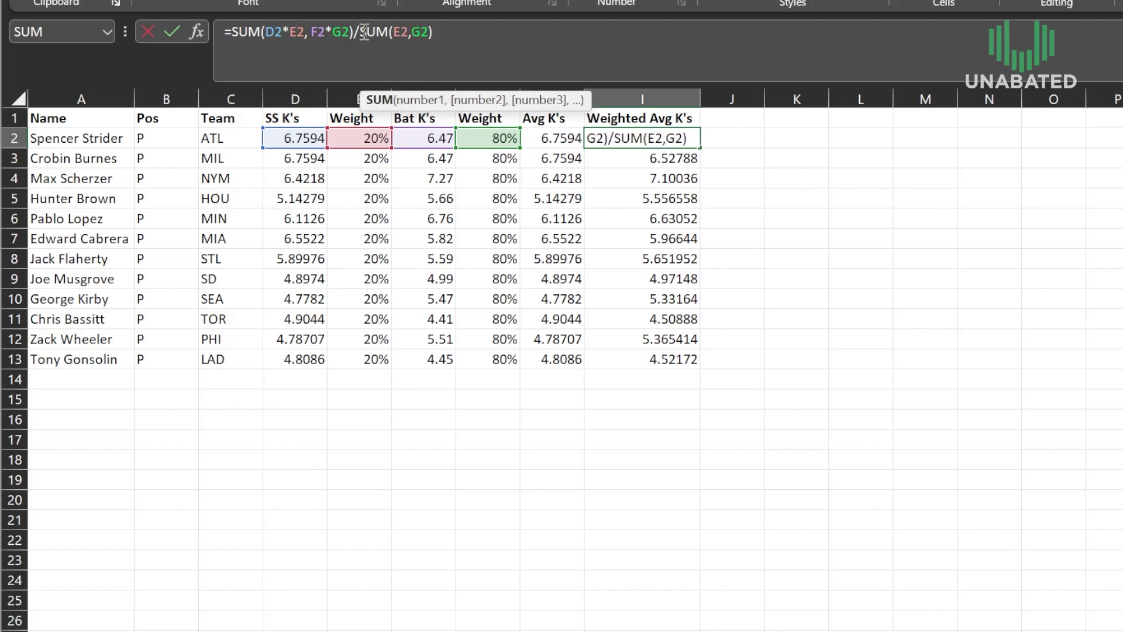
left_click_drag(357, 32, 223, 33)
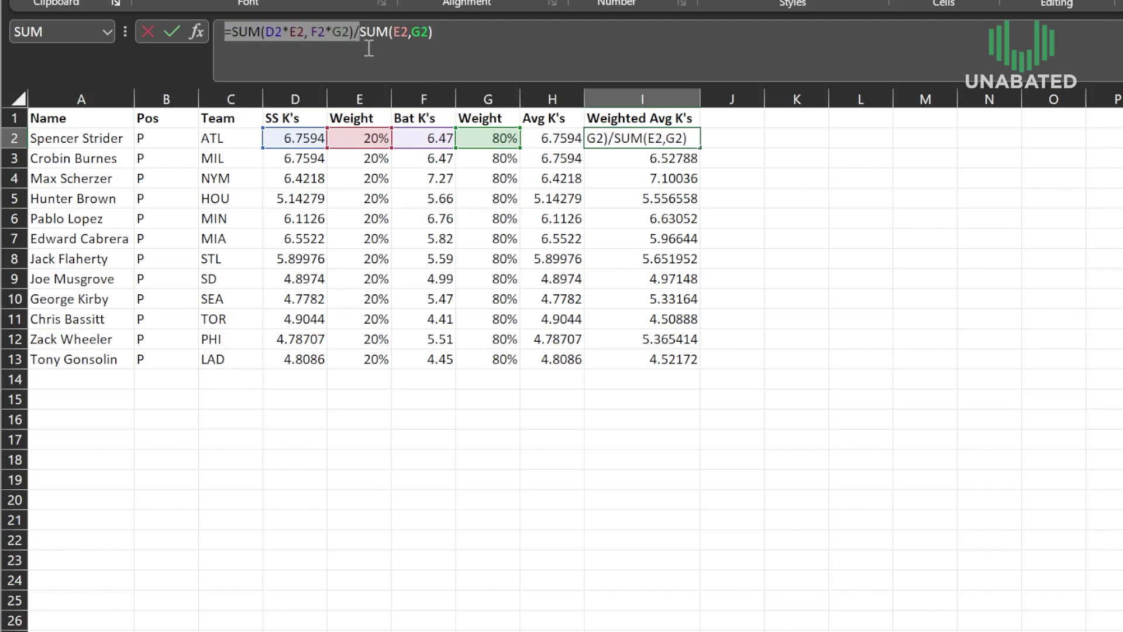
left_click_drag(358, 32, 494, 37)
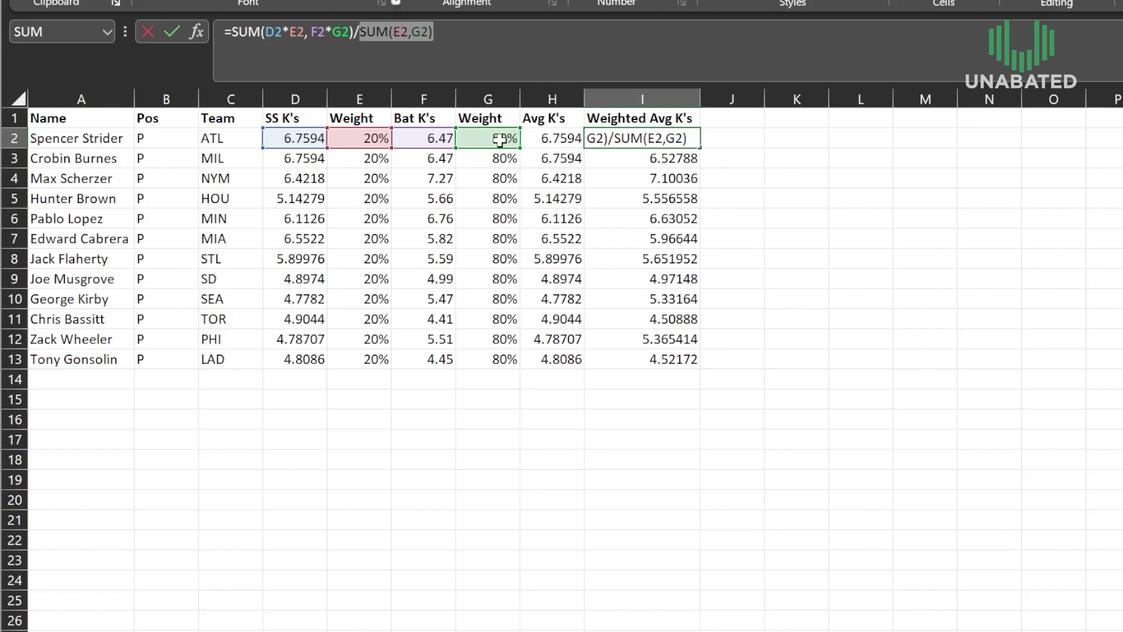
key("Return")
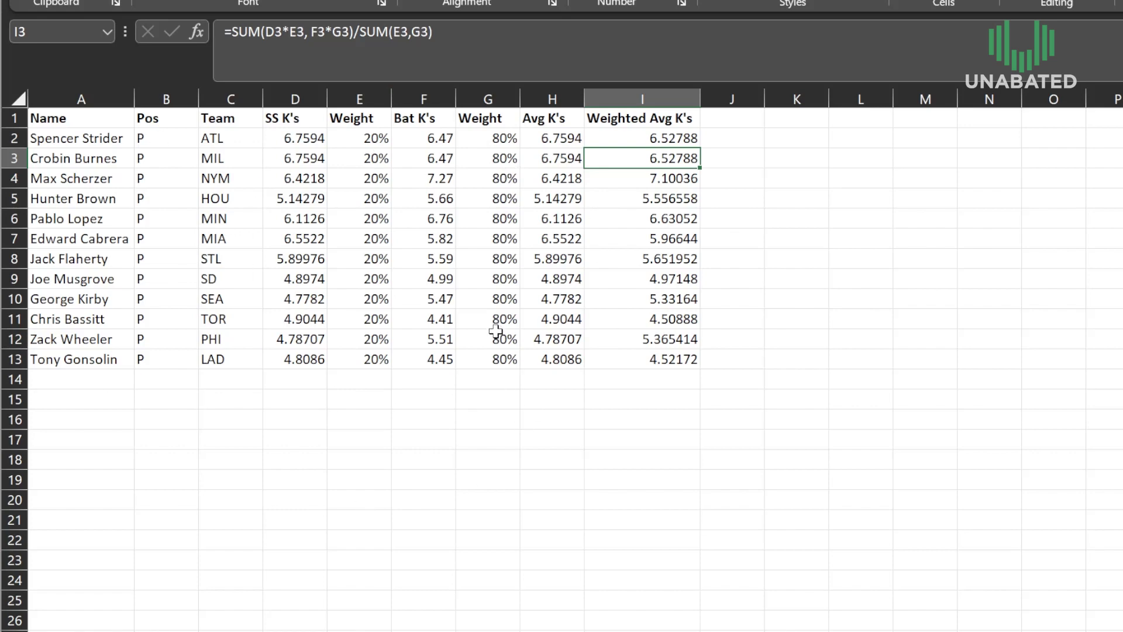
Examine the divisor /SUM(E3,G3) in the I3 formula, and review the weight entries in G2 and E2
left_click(540, 69)
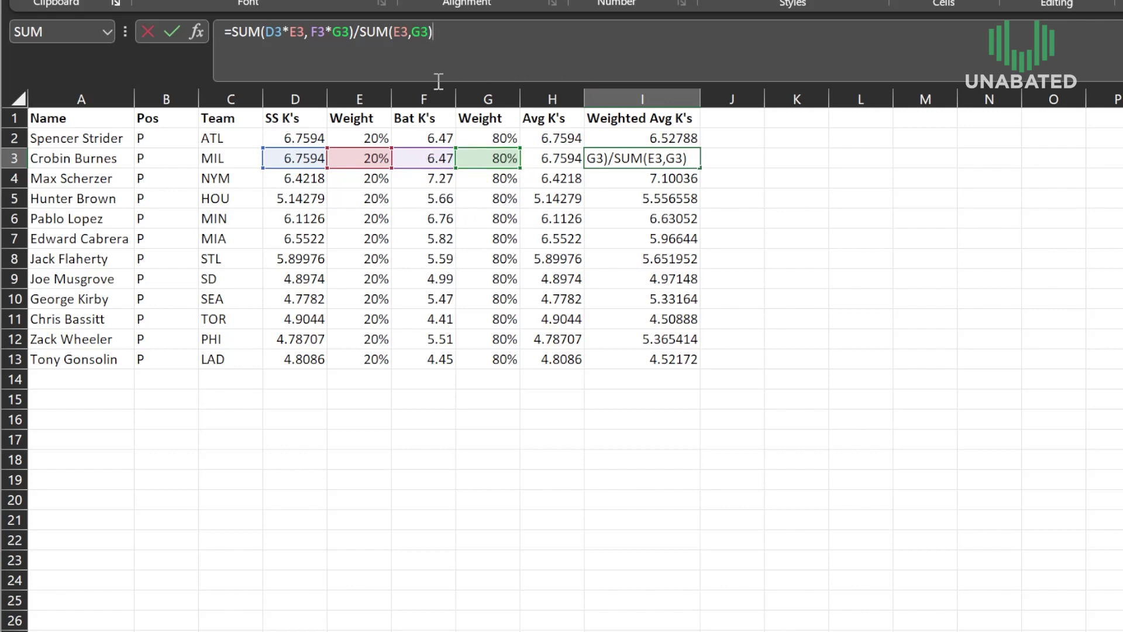
left_click_drag(354, 33, 500, 34)
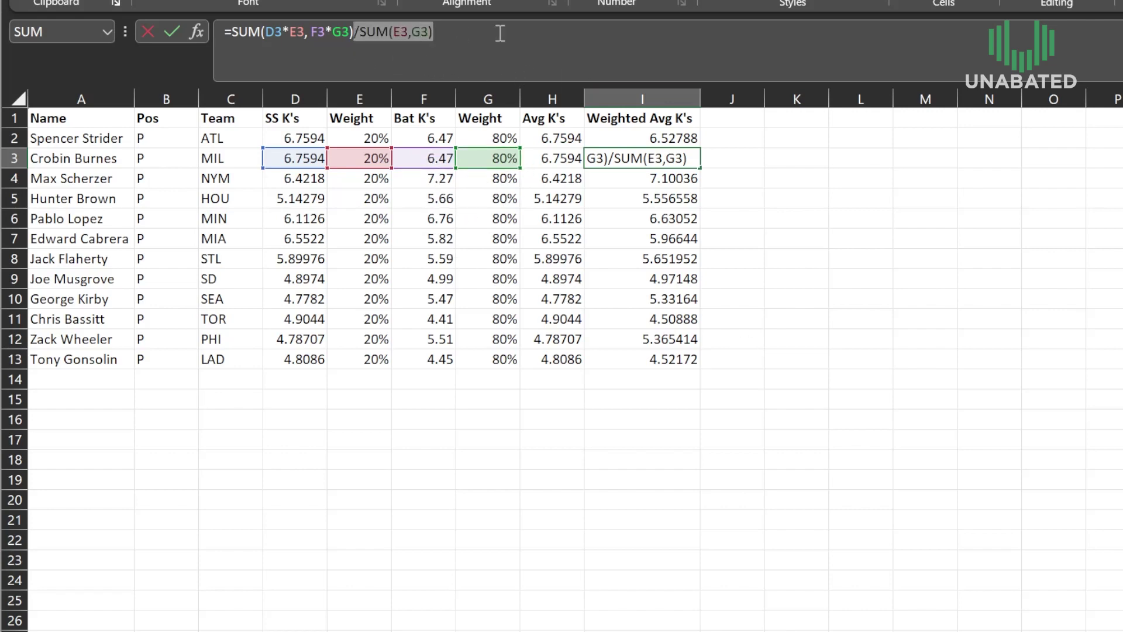
key("ctrl+a")
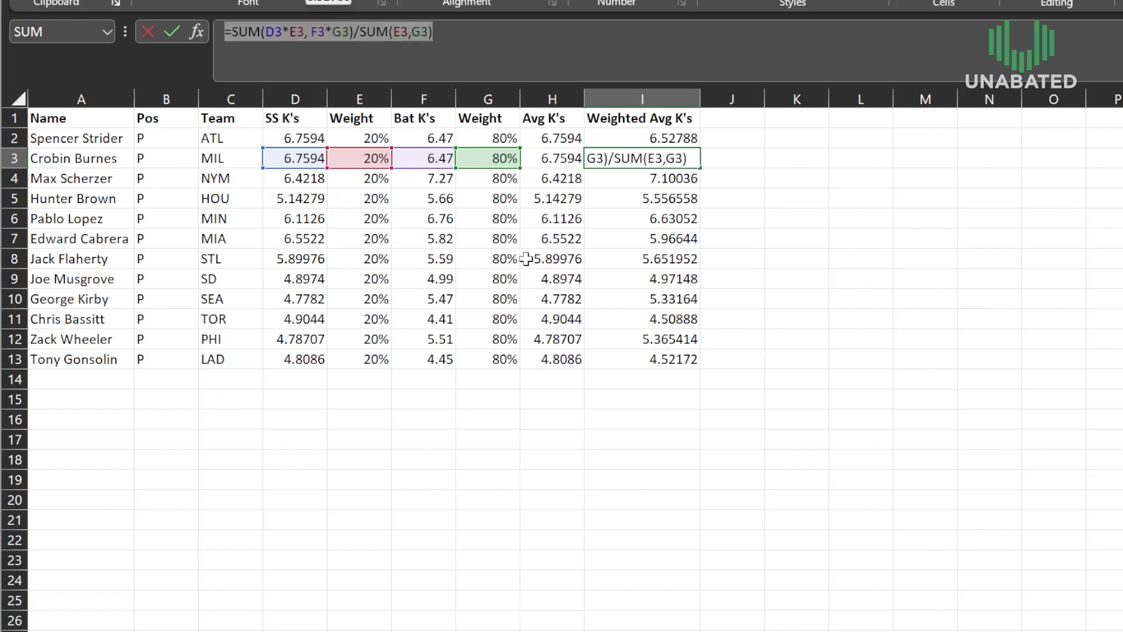
key("Return")
left_click(487, 138)
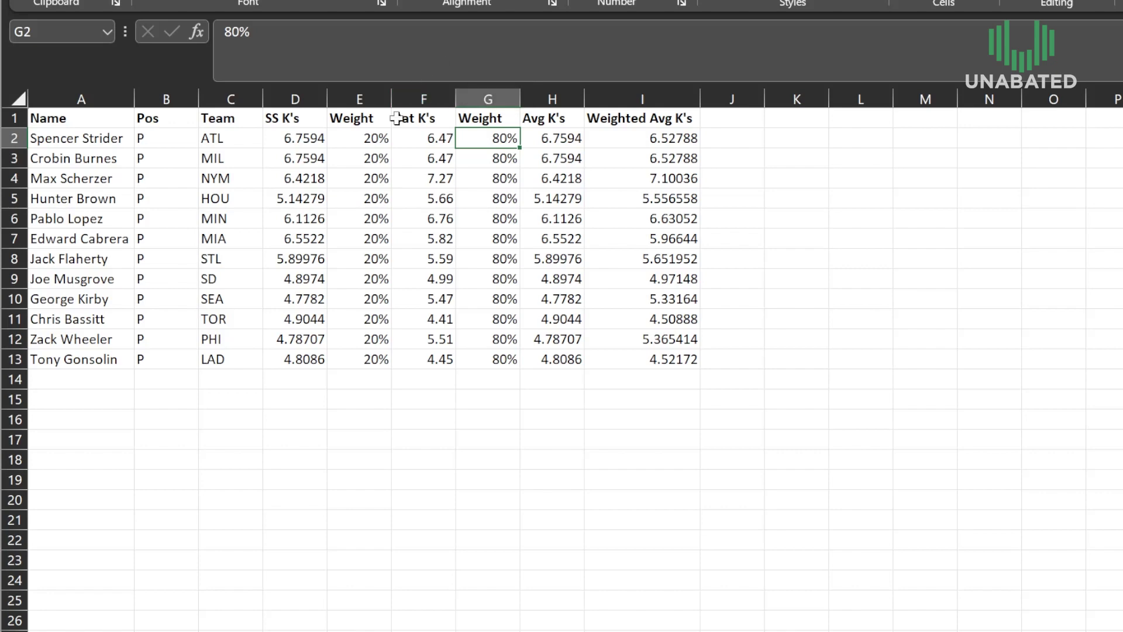
left_click(362, 142)
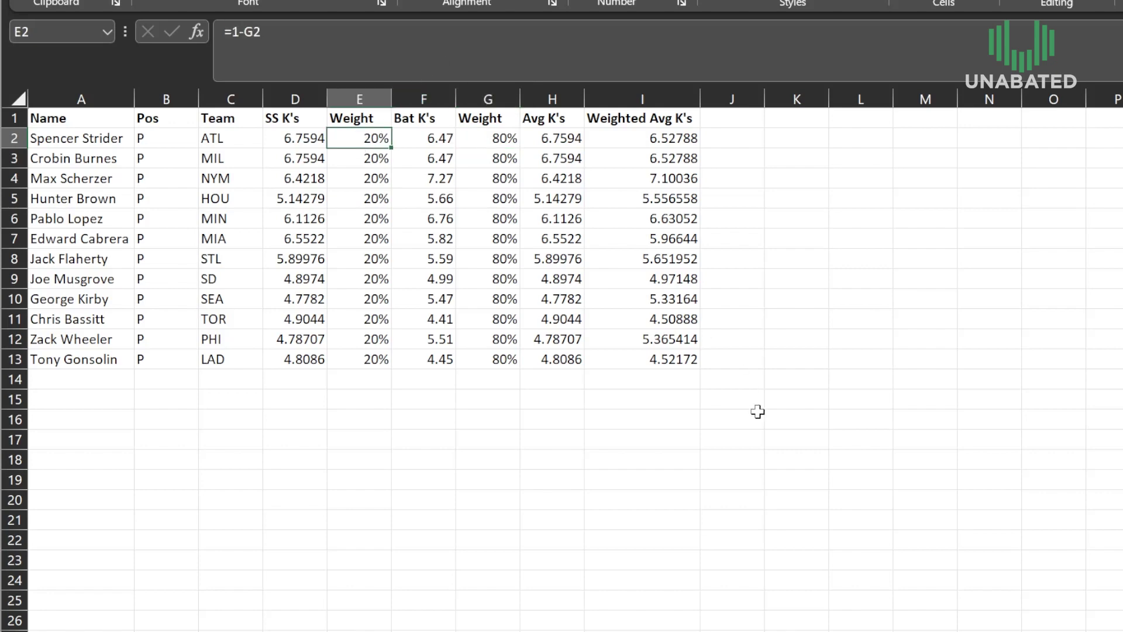
Try a Bat K's weight of 60% and then 50% in G2
left_click(505, 135)
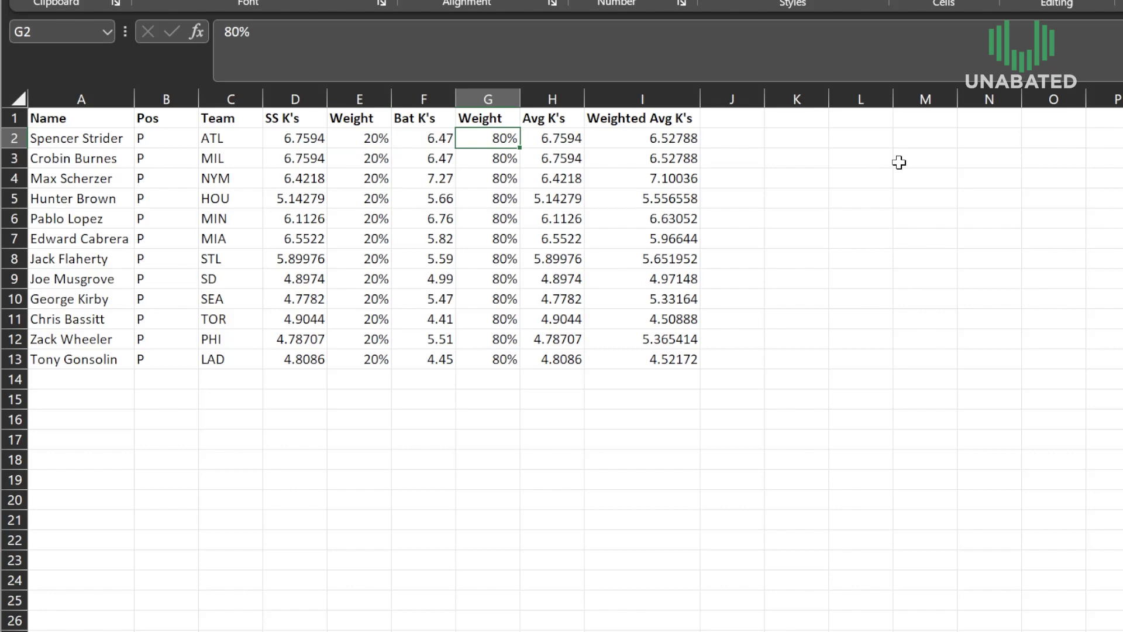
type(".6")
key("Return")
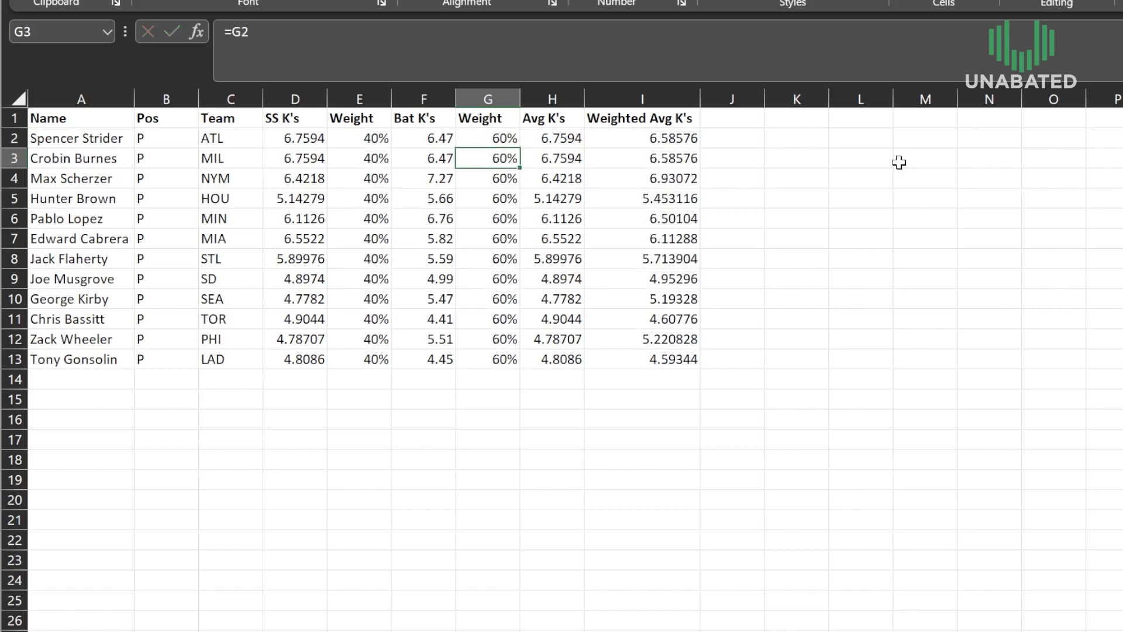
left_click(482, 139)
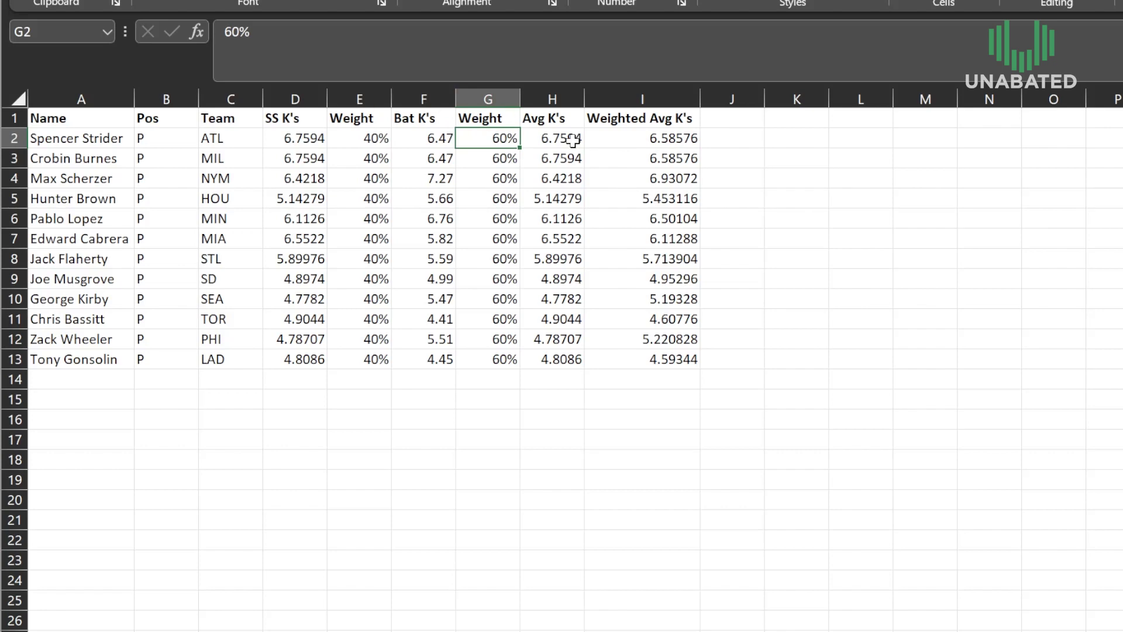
type("50")
key("Return")
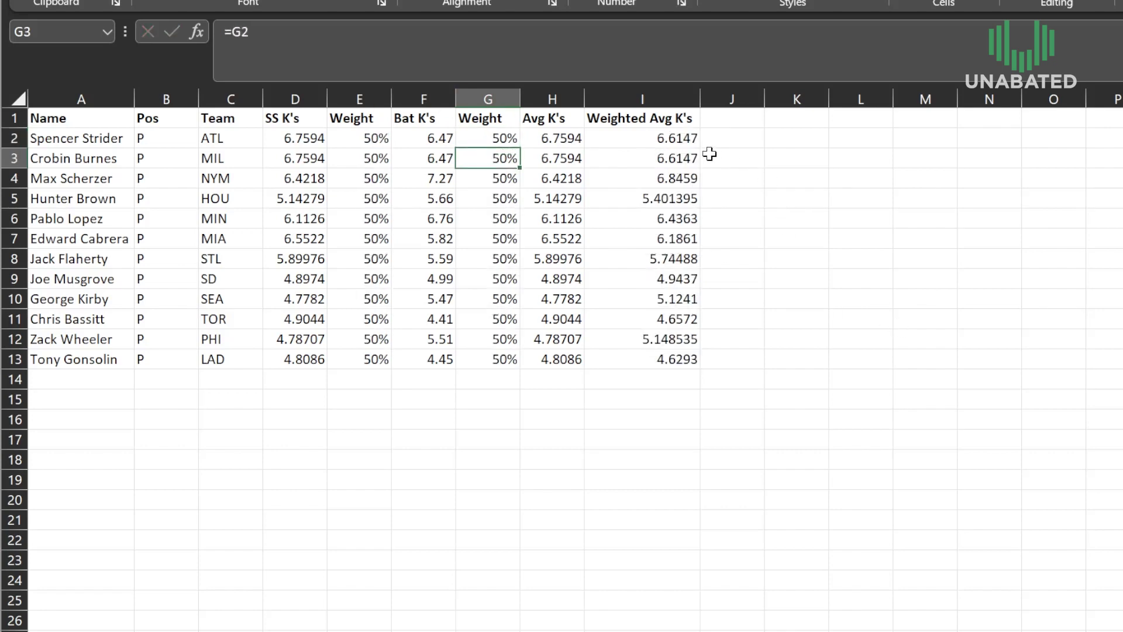
Set the Bat K's weight in G2 to 90%
left_click(447, 141)
left_click(527, 157)
left_click(501, 139)
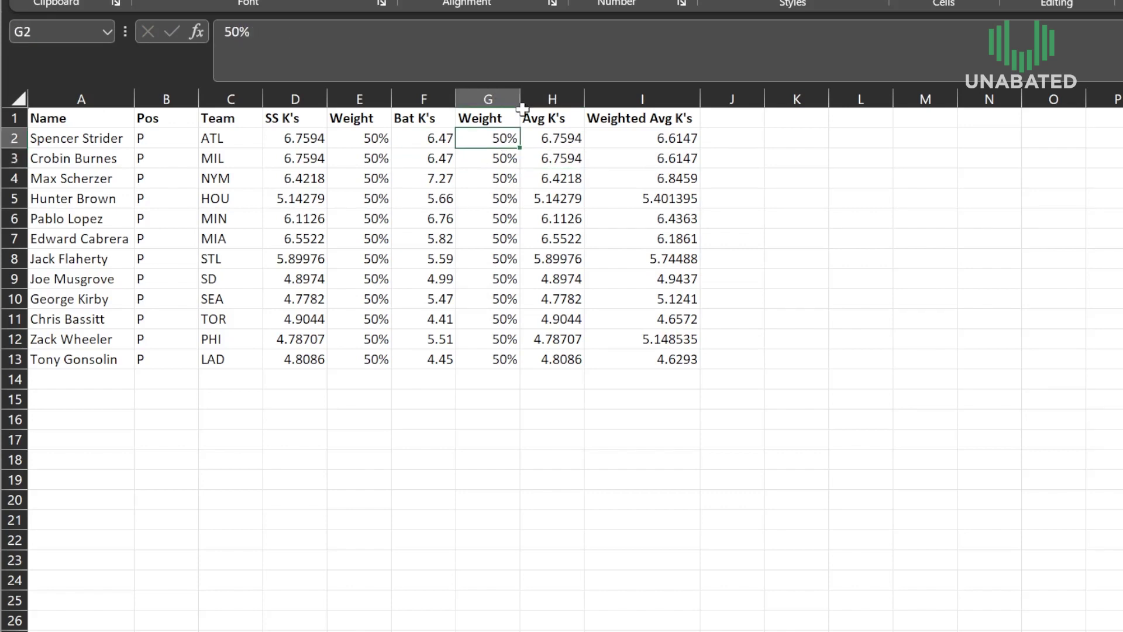
double_click(475, 52)
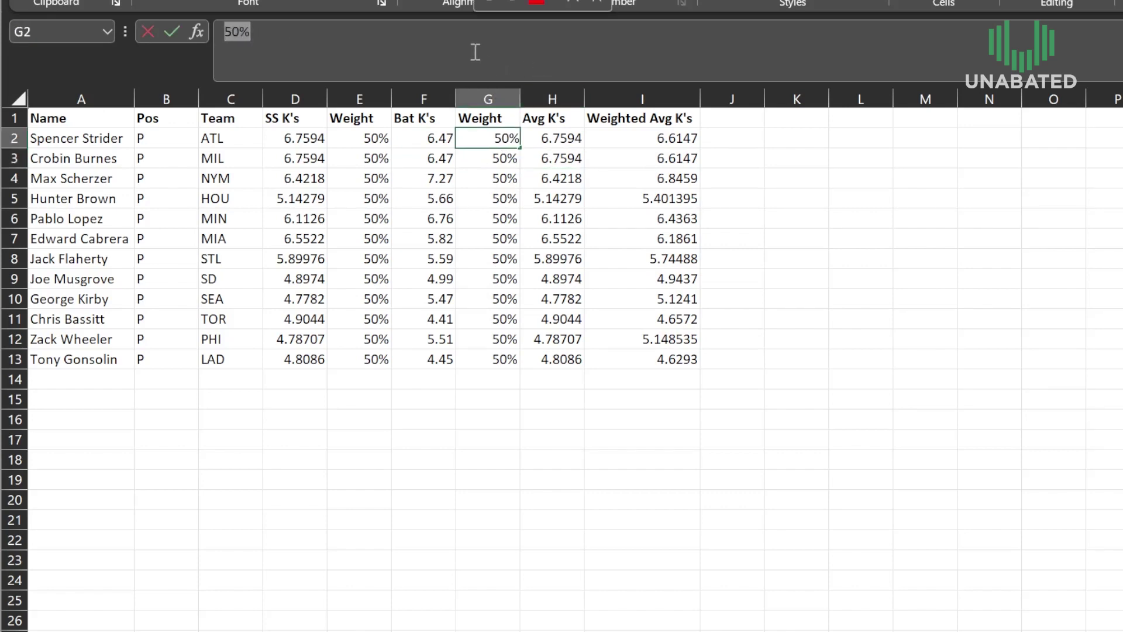
type(".9")
key("Return")
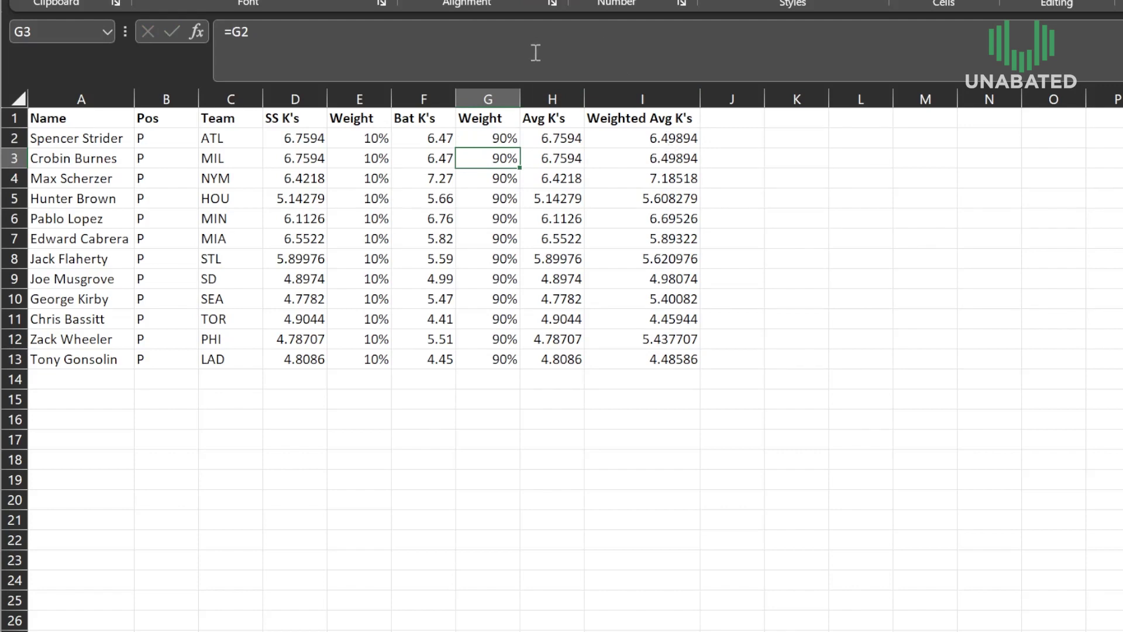
Set the Bat K's weight in G2 to 1%
left_click(501, 140)
double_click(348, 49)
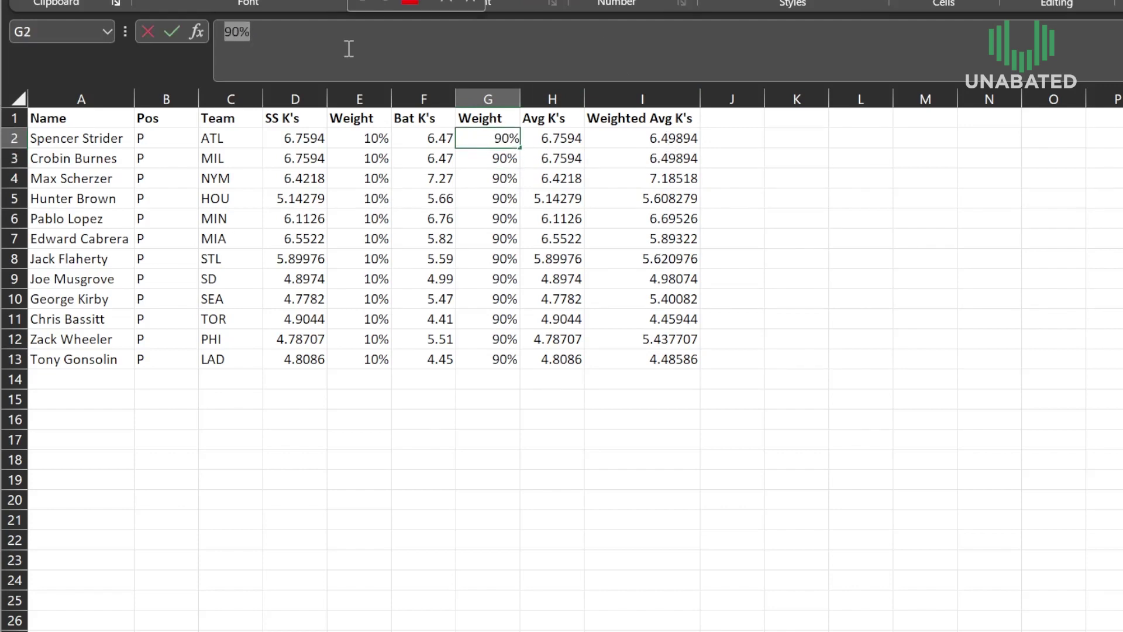
type(".01")
key("Return")
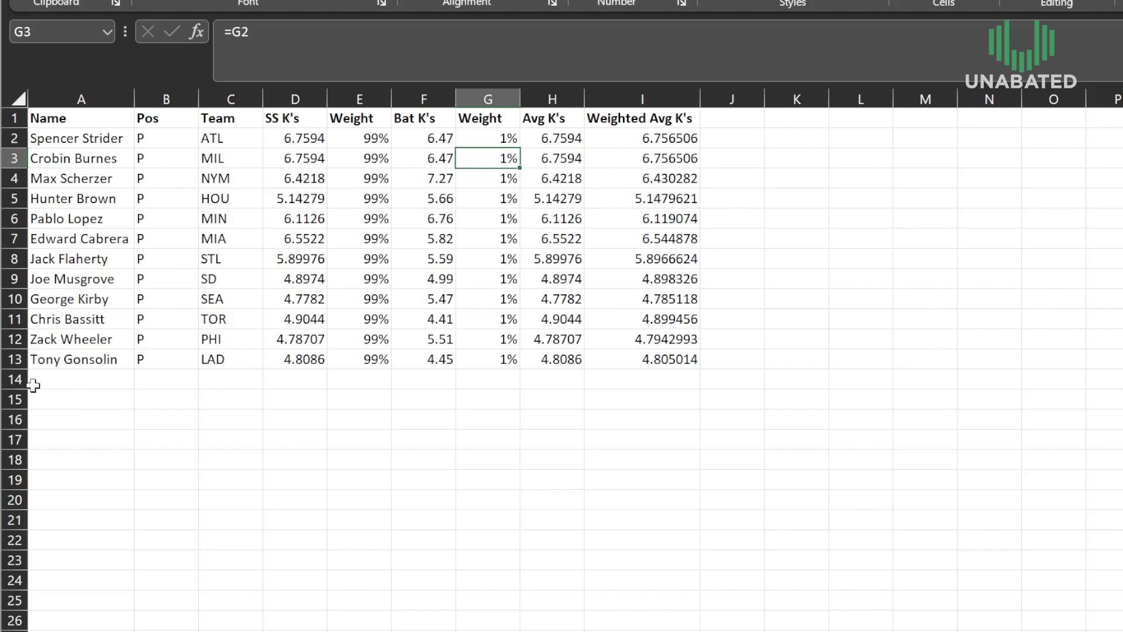
Bring up the two Weight cells and their scroll bars beneath the pitcher table, in rows 15 to 25
left_click_drag(18, 380, 17, 630)
right_click(312, 600)
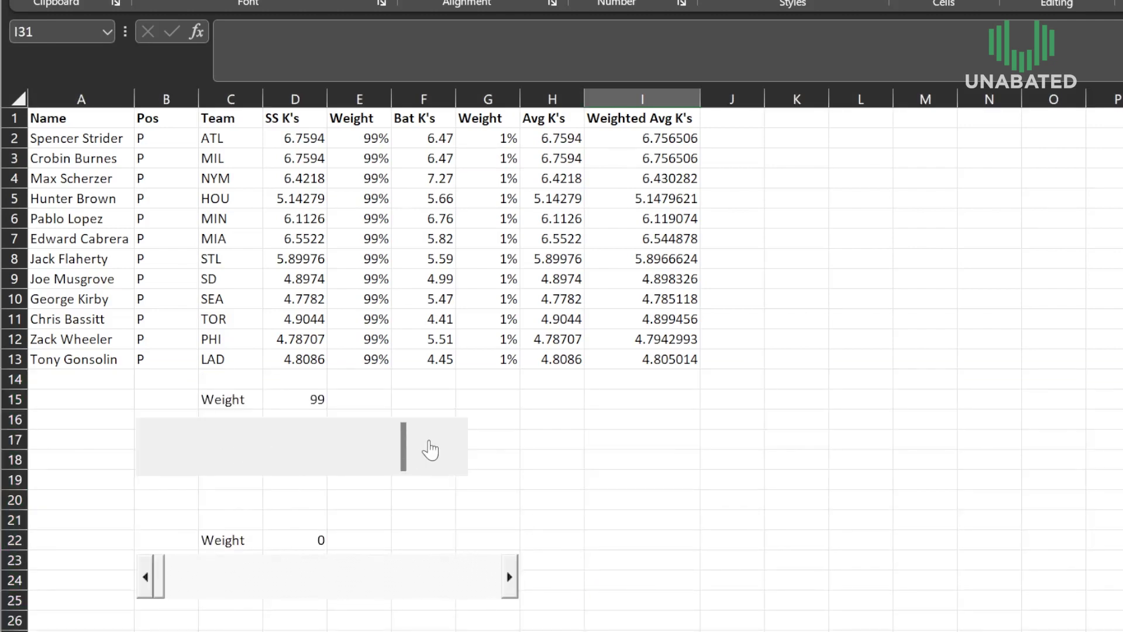
left_click(629, 454)
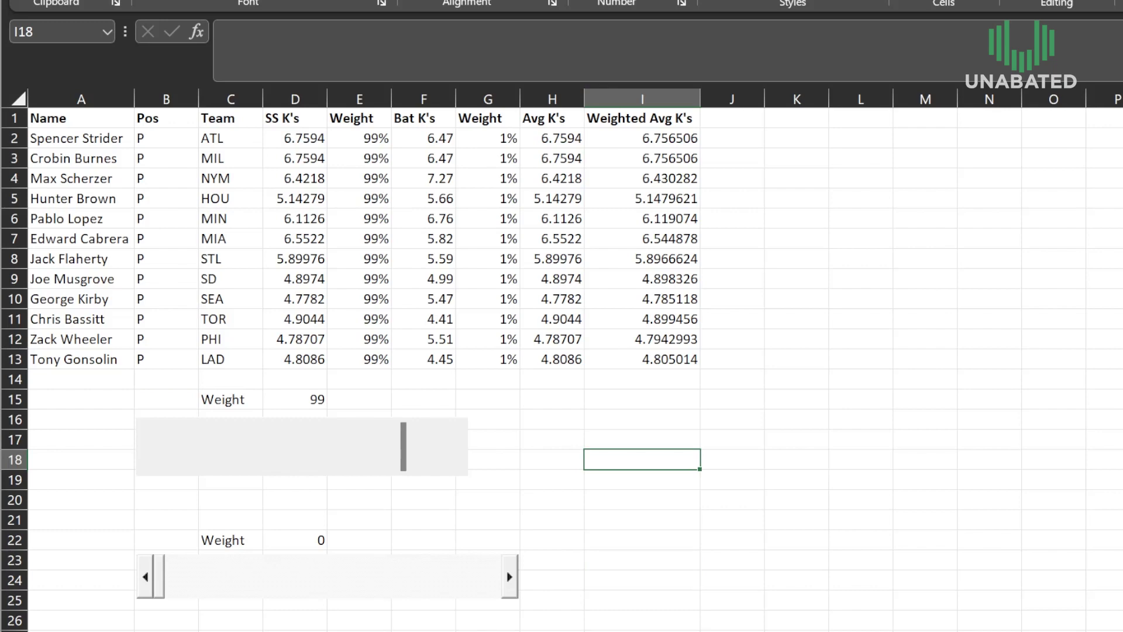
Look up the Scroll Bar (ActiveX Control) among the insertable developer controls, without placing one on the sheet
left_click(577, 14)
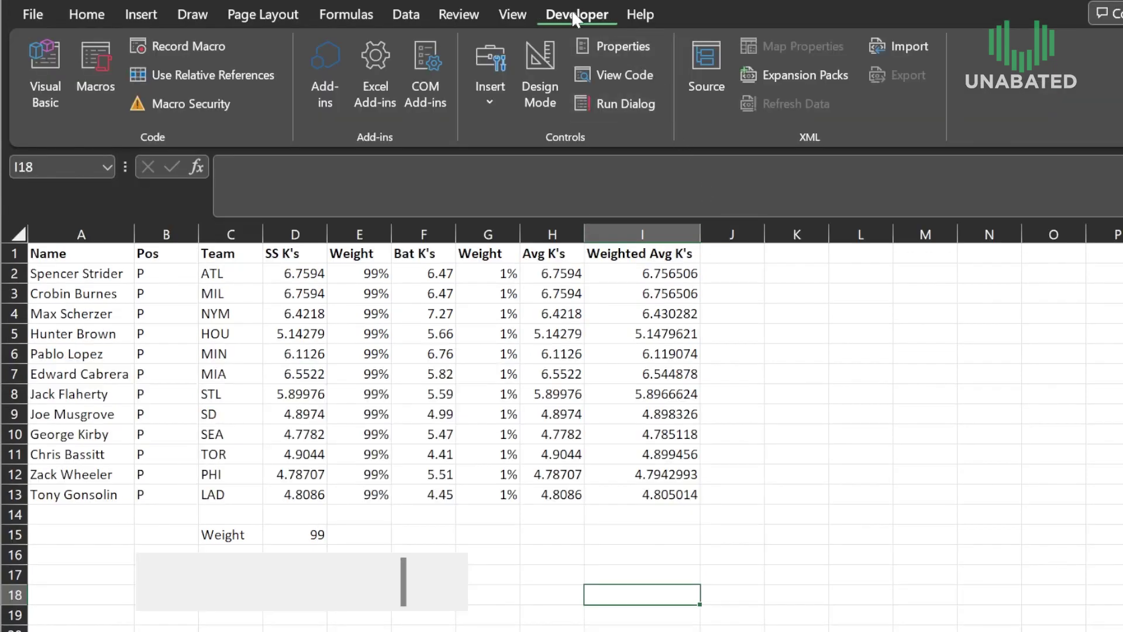
left_click(490, 101)
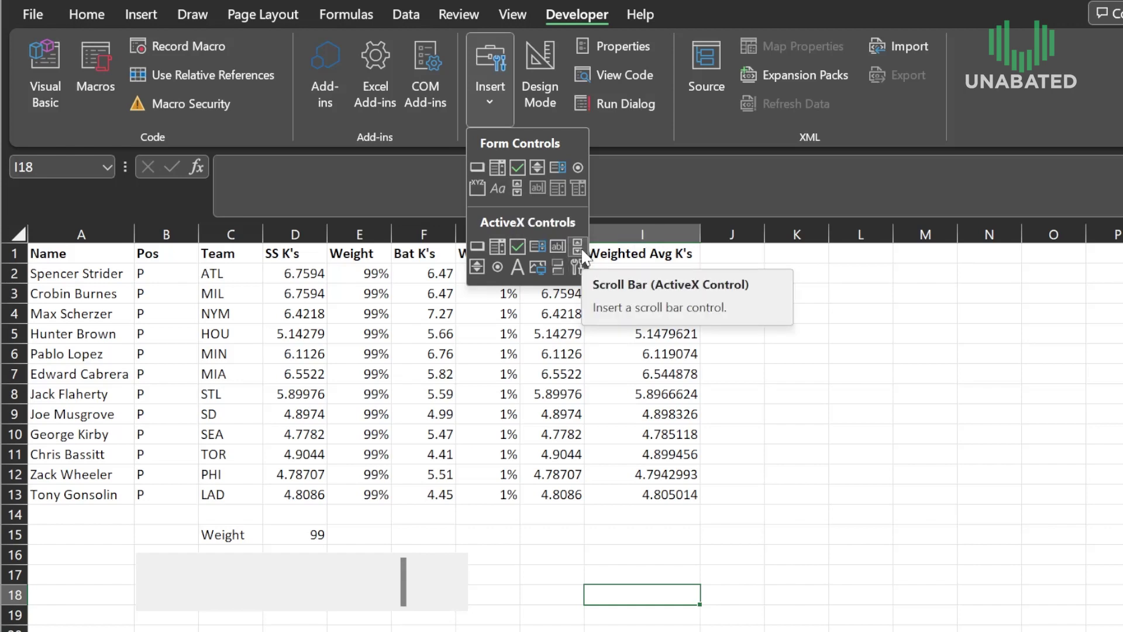
left_click(579, 256)
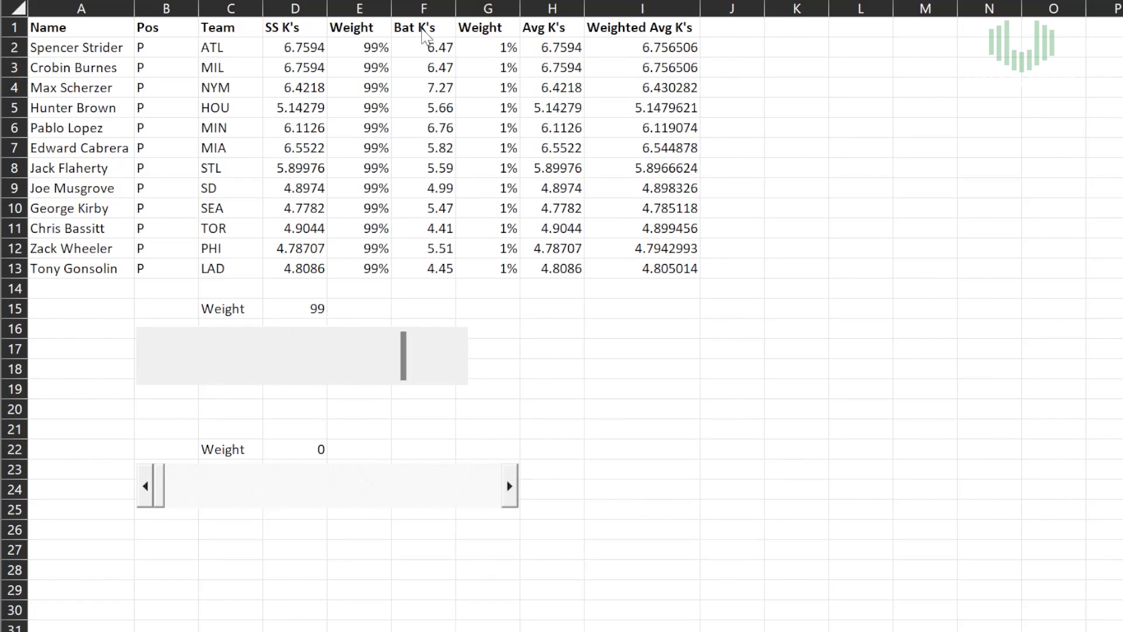
left_click(642, 368)
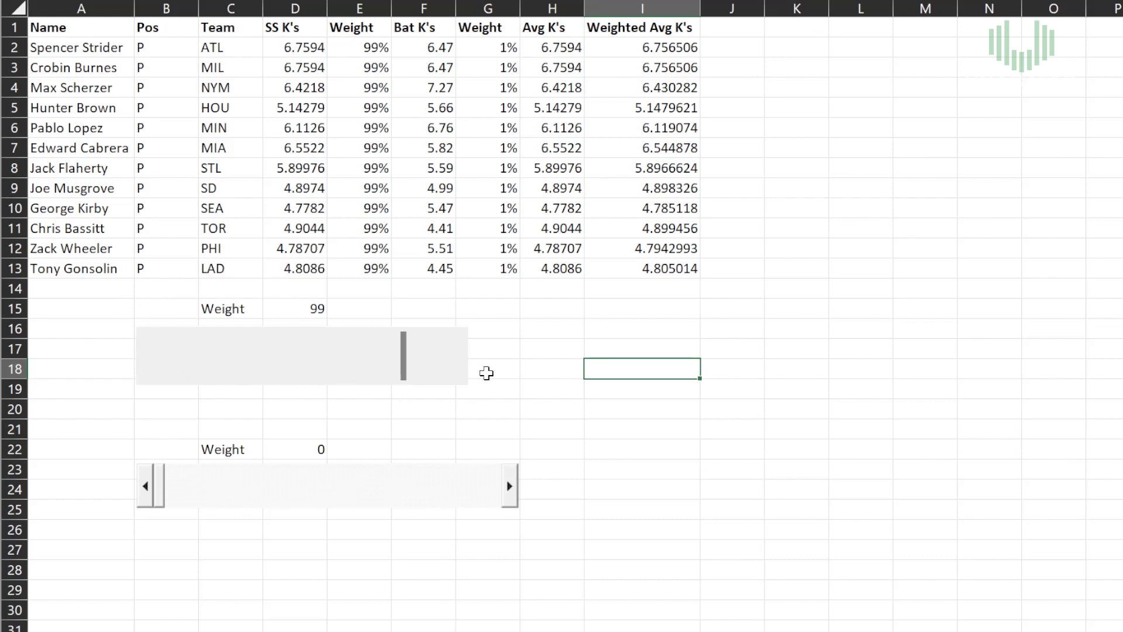
Format the scroll bar under the row 15 weight with a current value of 0 and an incremental change of 1
right_click(356, 358)
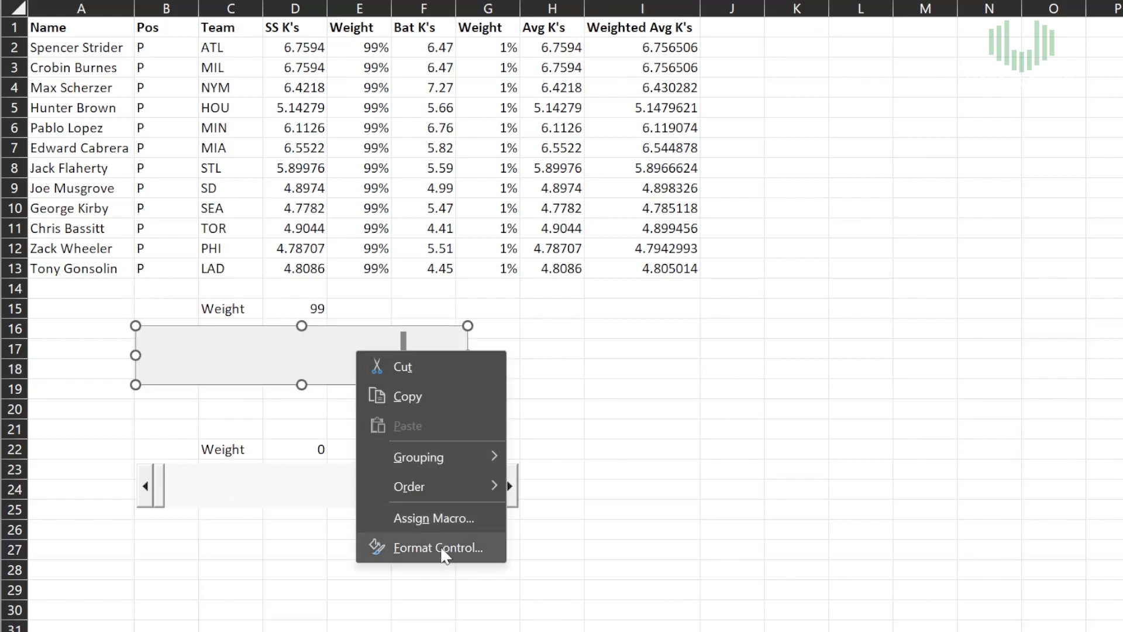
left_click(438, 549)
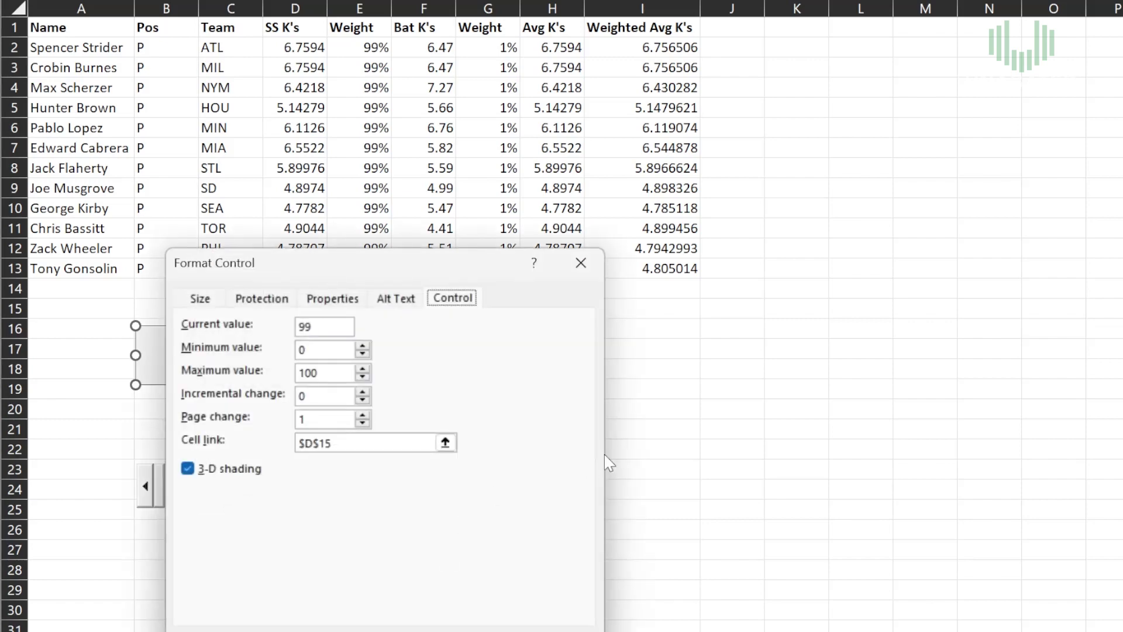
left_click_drag(426, 258, 409, 200)
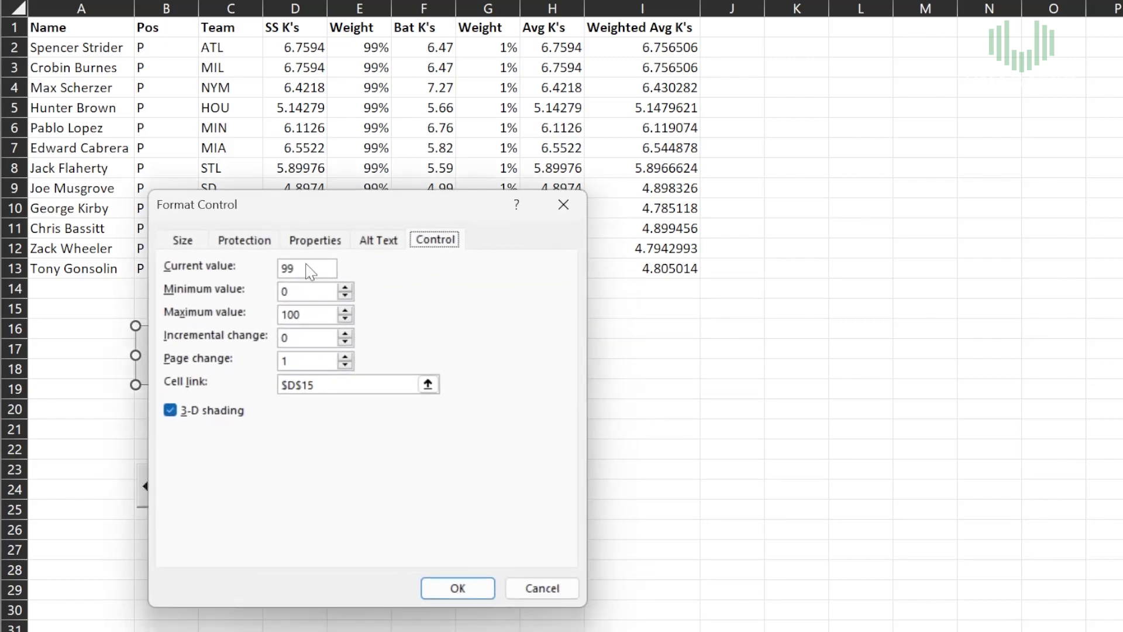
double_click(300, 268)
left_click(293, 291)
left_click(322, 313)
left_click_drag(307, 344, 262, 344)
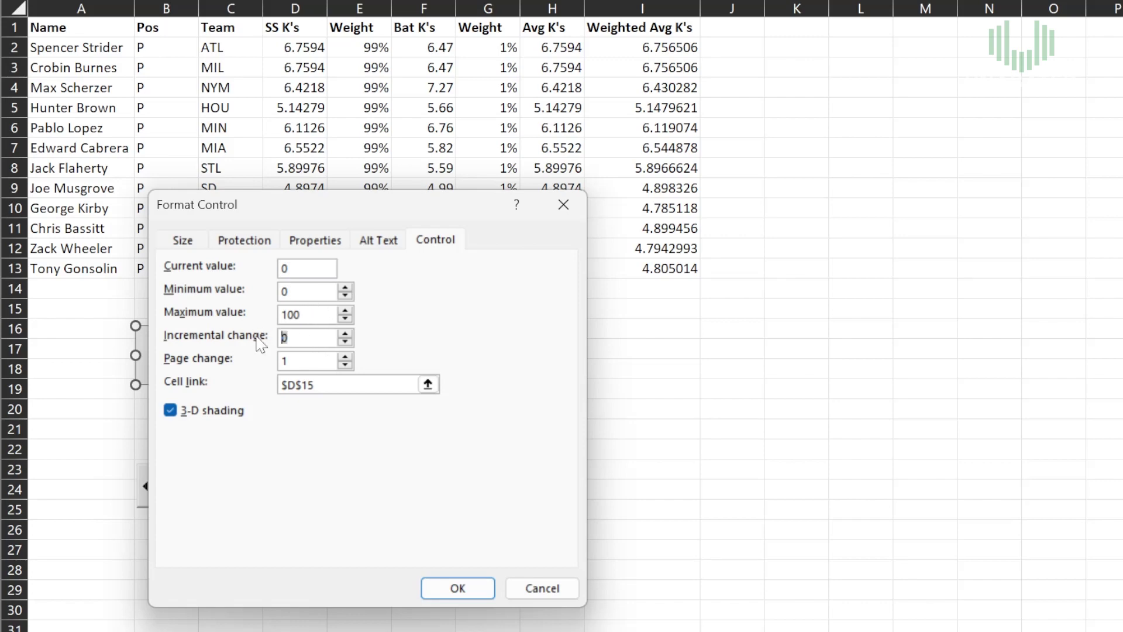
type("1")
left_click_drag(387, 218, 376, 349)
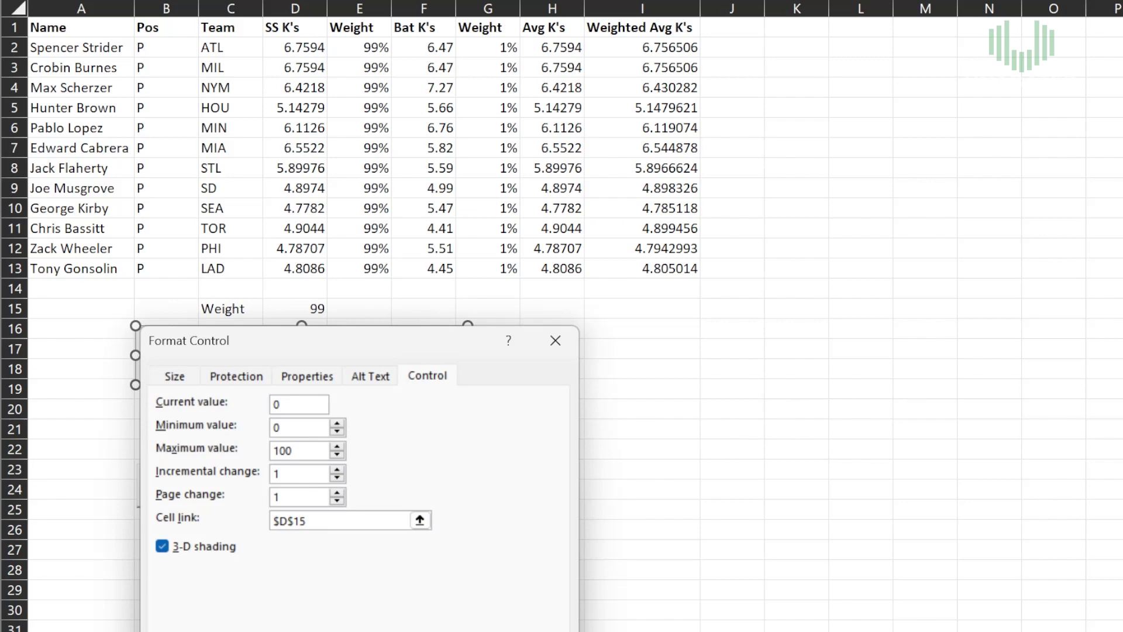
key("Return")
Test the upper scroll bar by sliding its linked weight in D15 to about 54
left_click(89, 403)
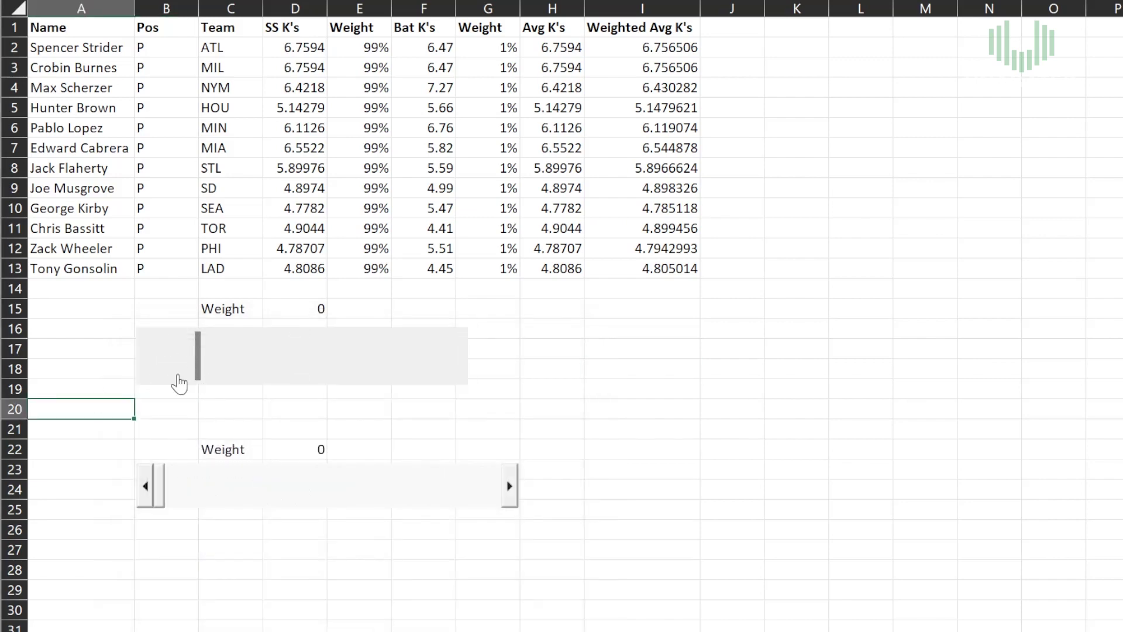
left_click_drag(198, 370, 292, 373)
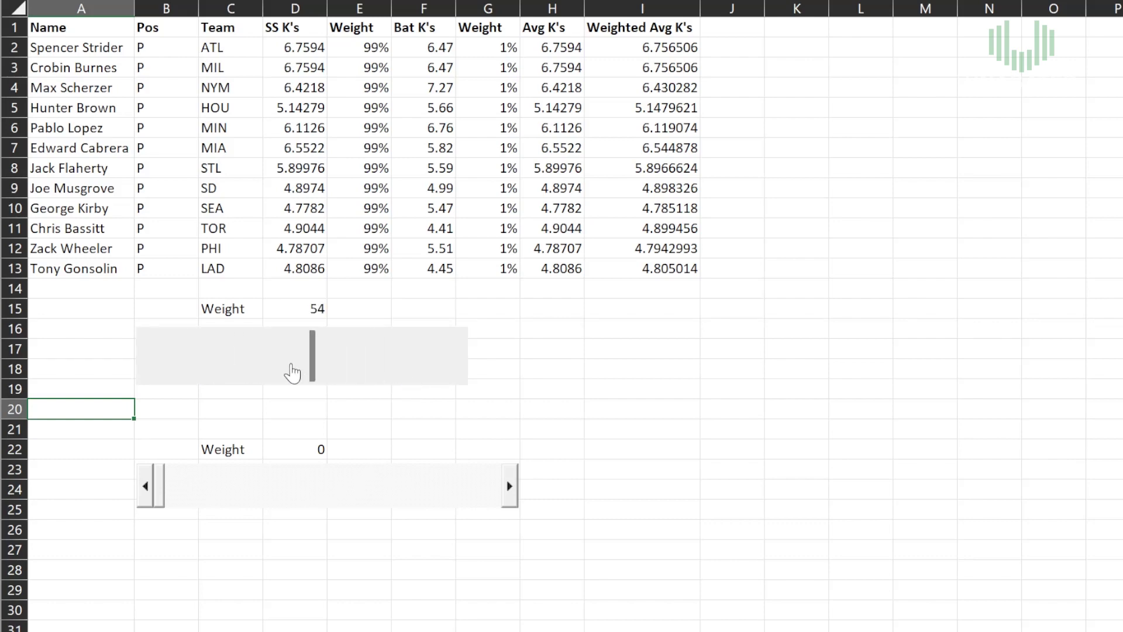
left_click(603, 366)
Link the Bat K's weight in G2 to the scroll bar value in D15 with a multiplication formula that scales it to a percentage
left_click(508, 49)
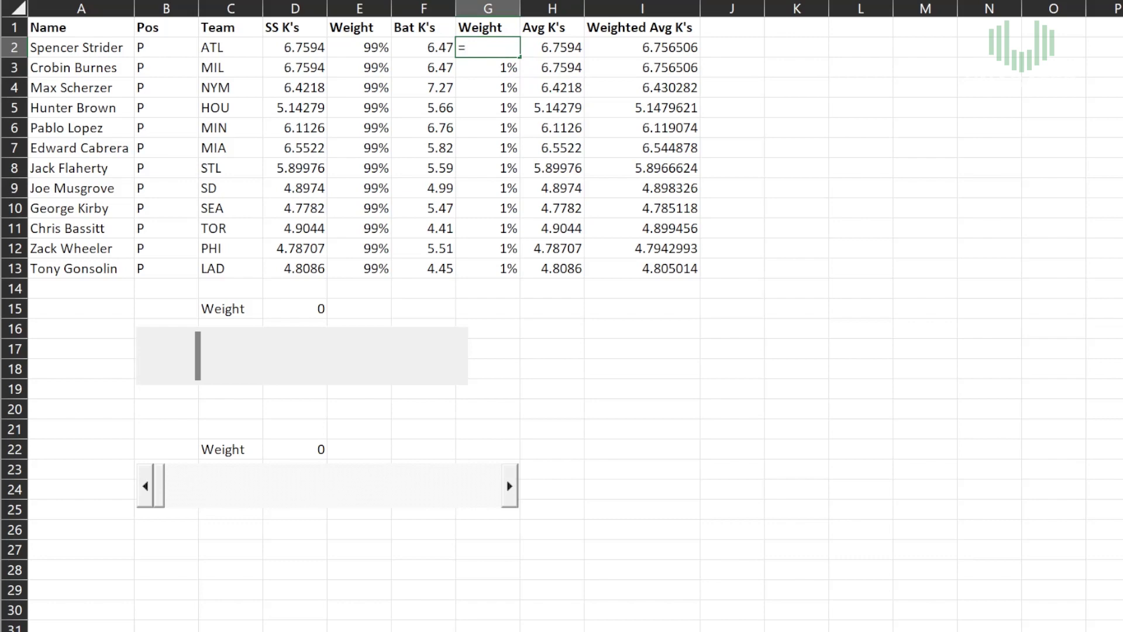
type("=")
left_click(288, 307)
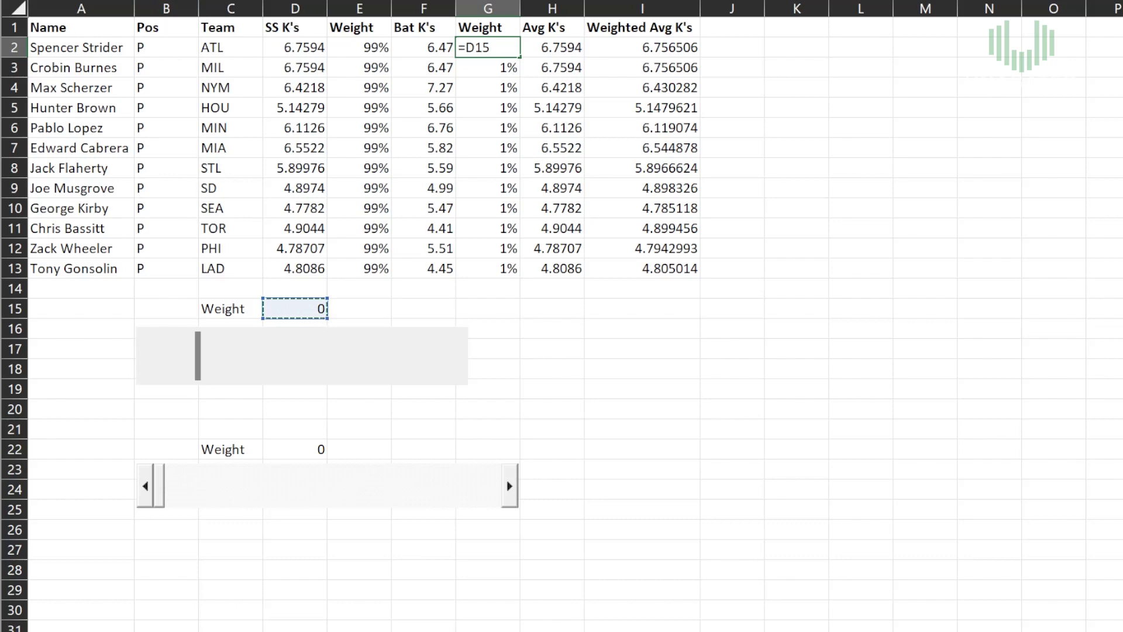
type("*")
key("Return")
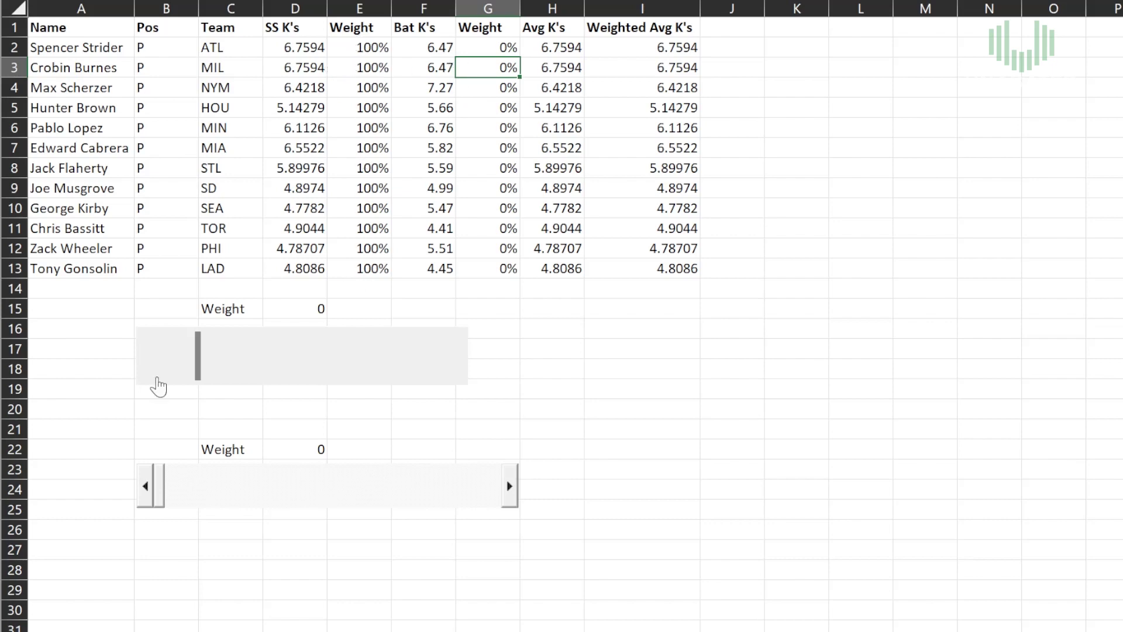
Slide the upper scroll bar to a weight of 89 and then back to 70
left_click_drag(198, 366, 384, 366)
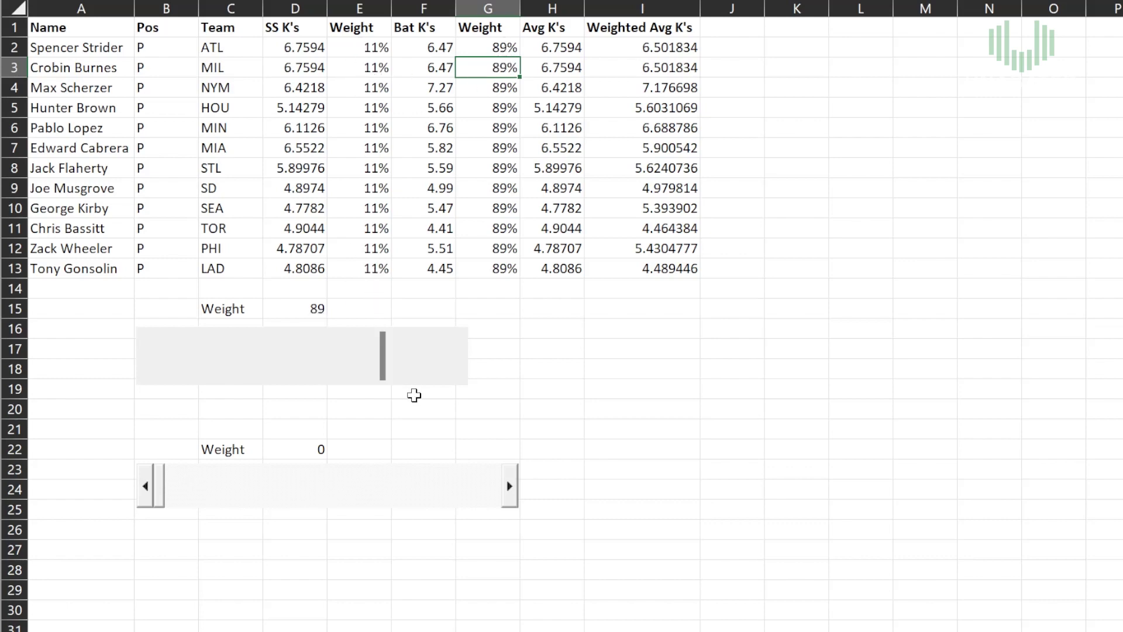
left_click(371, 374)
mouse_move(371, 374)
left_mouse_down()
mouse_move(329, 376)
mouse_move(376, 381)
left_mouse_up()
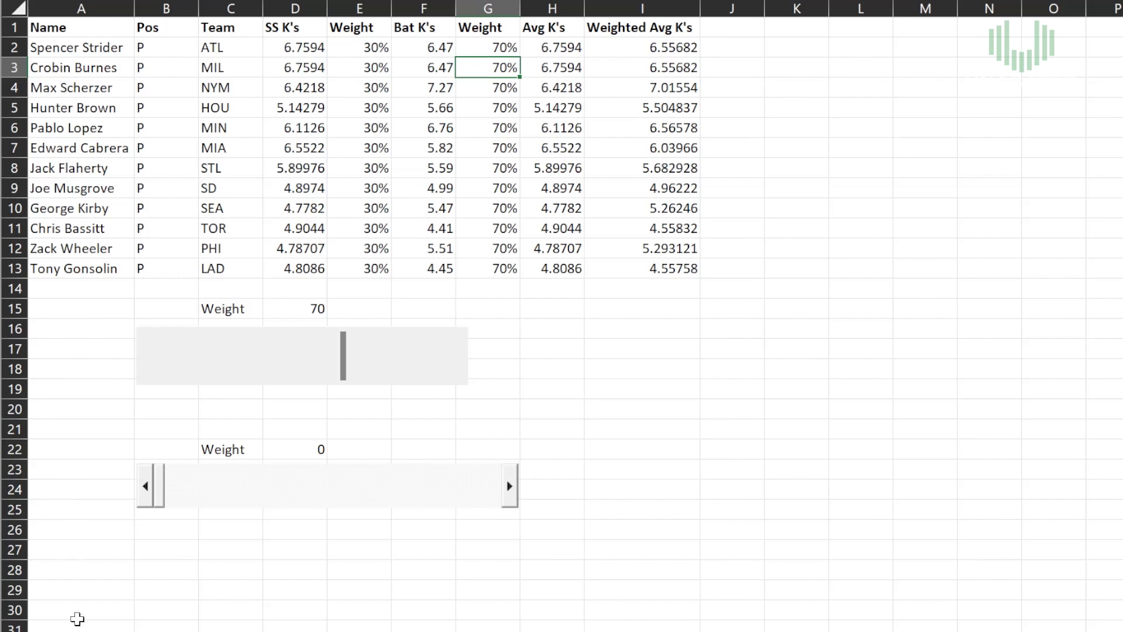
Open the properties of the scroll bar under the row 22 weight and move the window over the sheet beside the row labels
left_click(258, 561)
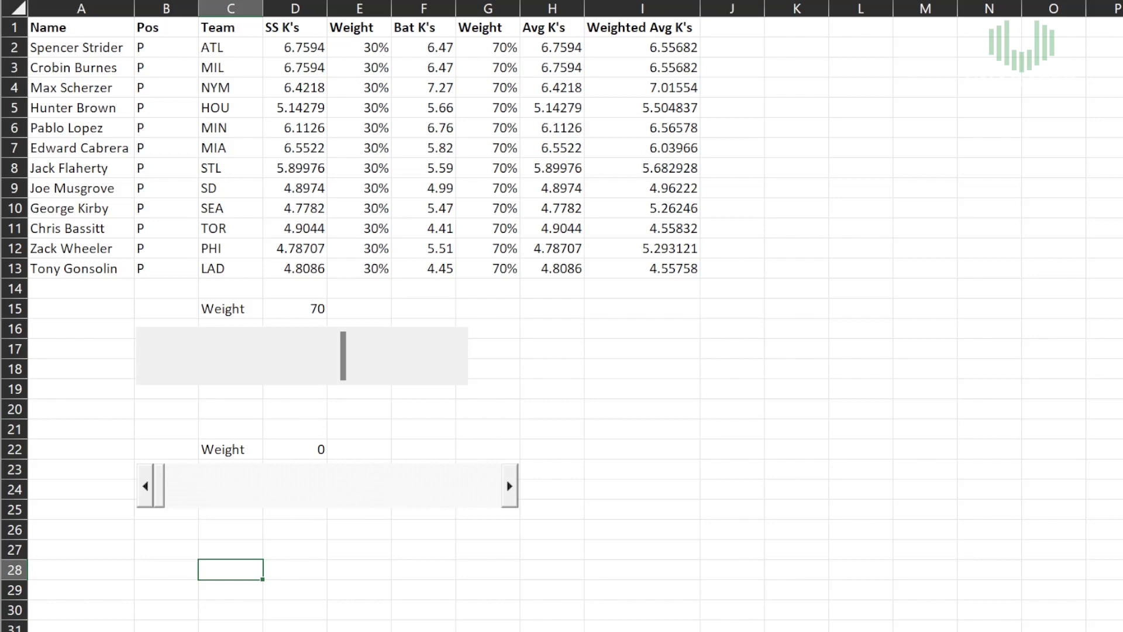
left_click(416, 484, "ctrl")
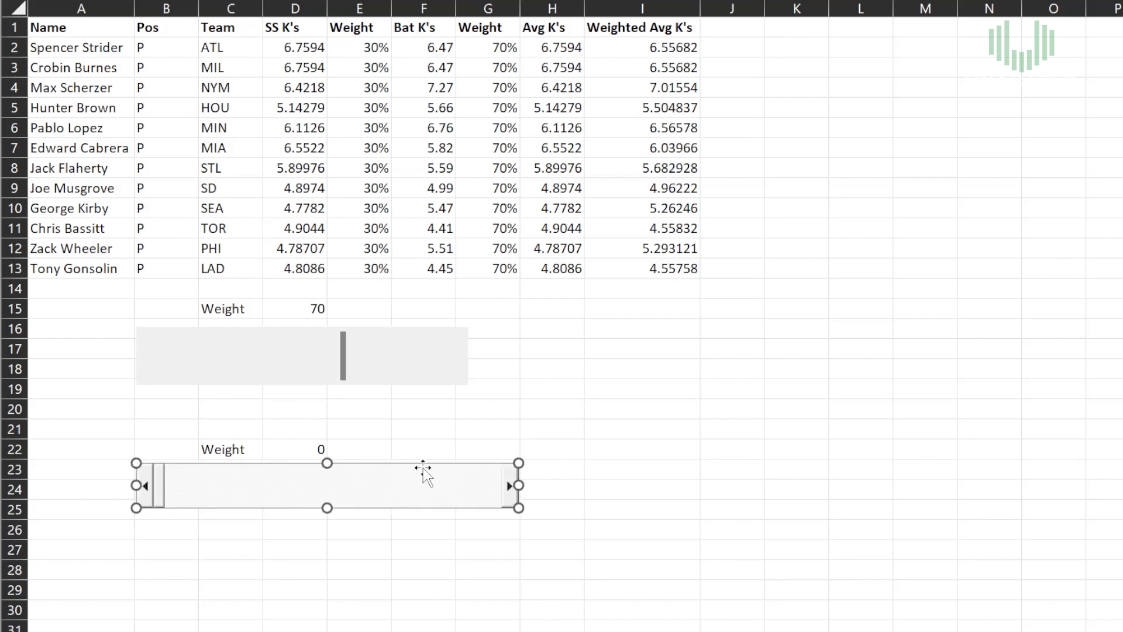
right_click(399, 491)
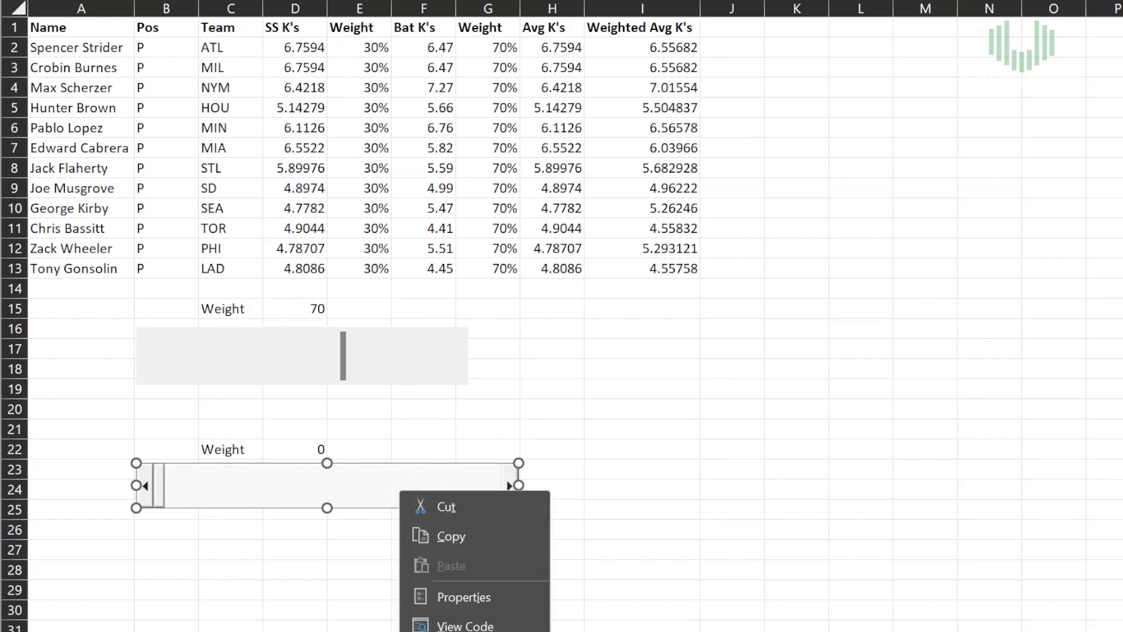
left_click(482, 598)
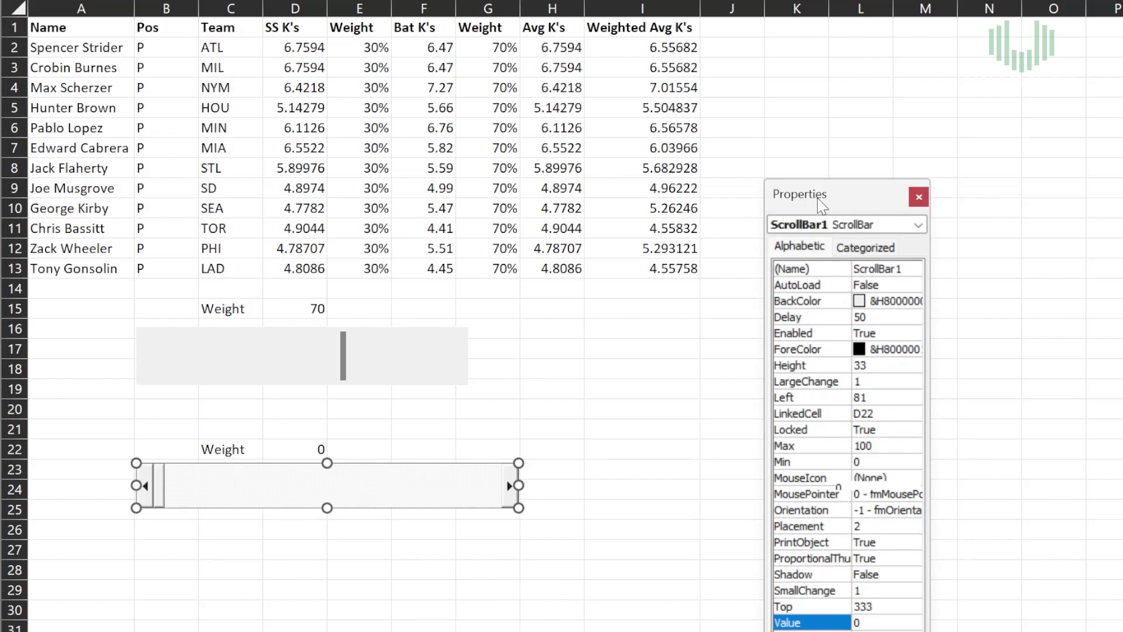
left_click_drag(818, 204, 296, 70)
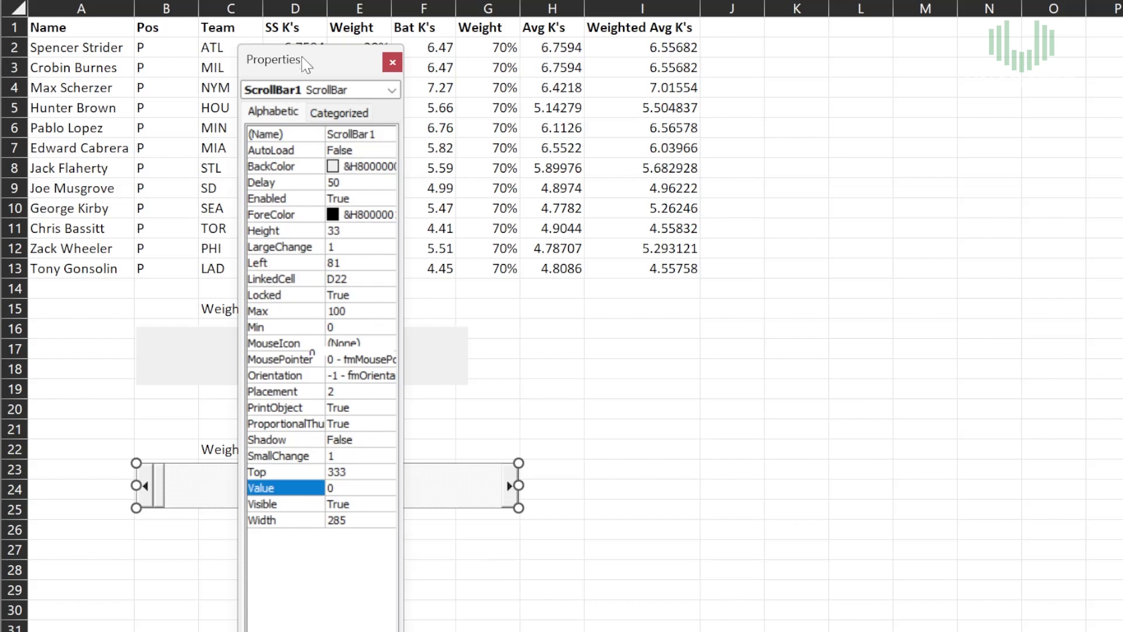
left_click_drag(303, 63, 444, 73)
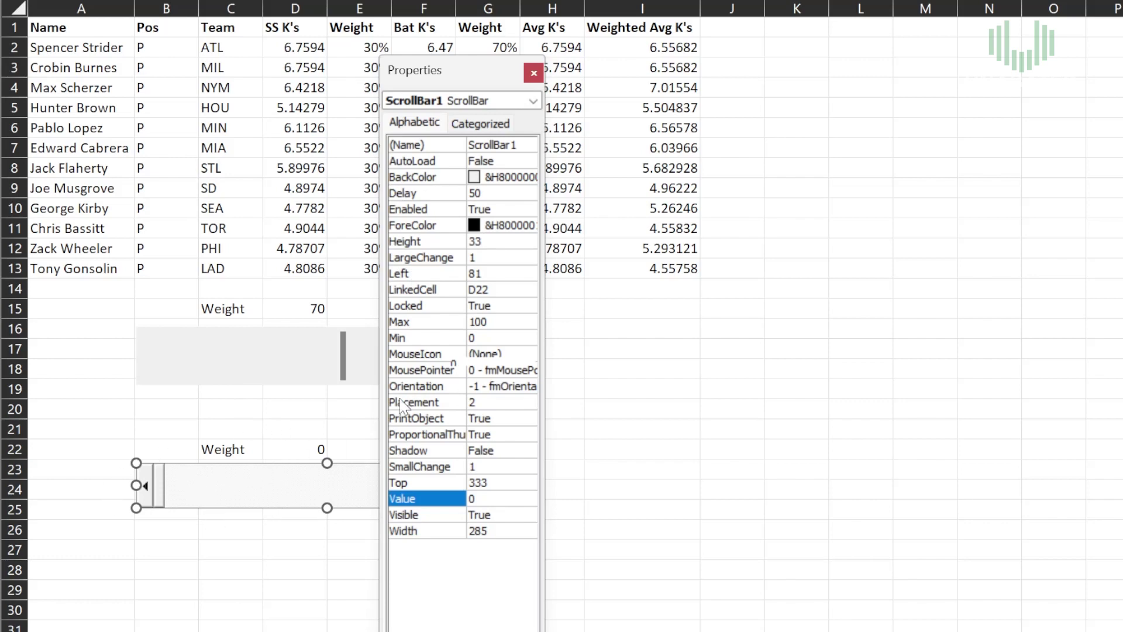
Change the lower scroll bar's BackColor to the system color Active Title Bar, close its properties and deselect the bar
left_click(476, 183)
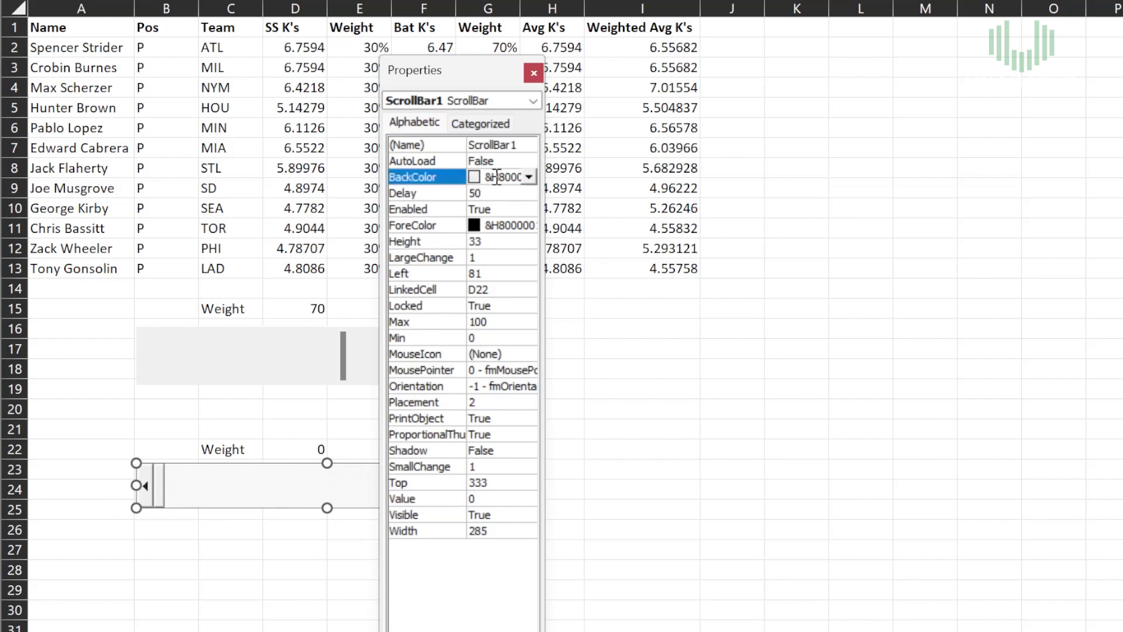
left_click(529, 176)
scroll(471, 250, "down", 3)
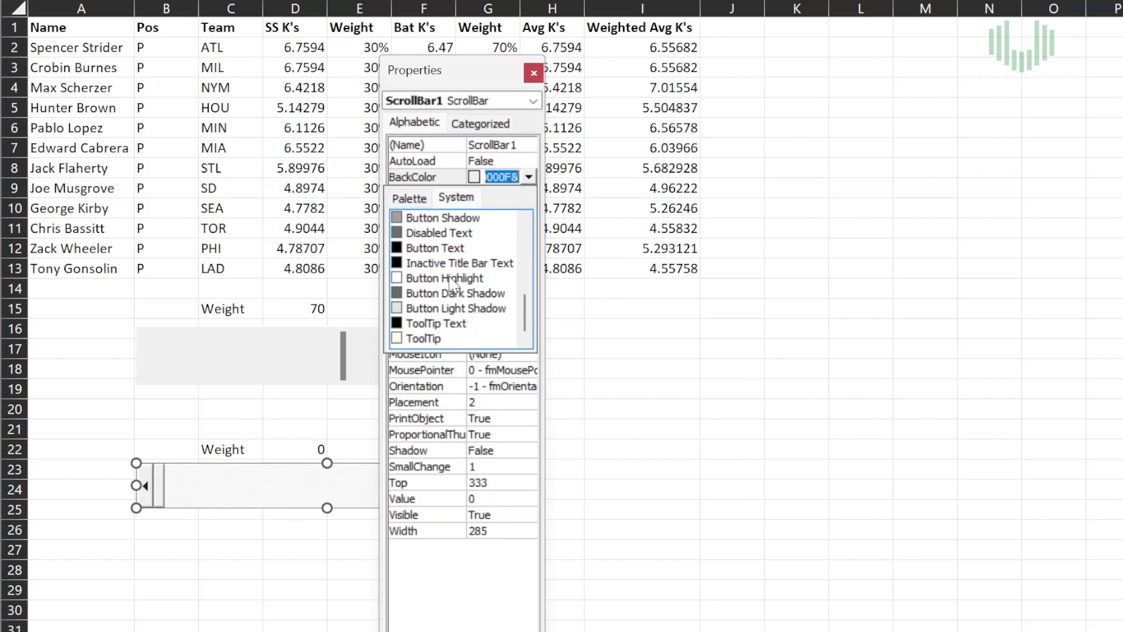
scroll(451, 284, "up", 5)
scroll(448, 289, "down", 3)
scroll(436, 297, "up", 2)
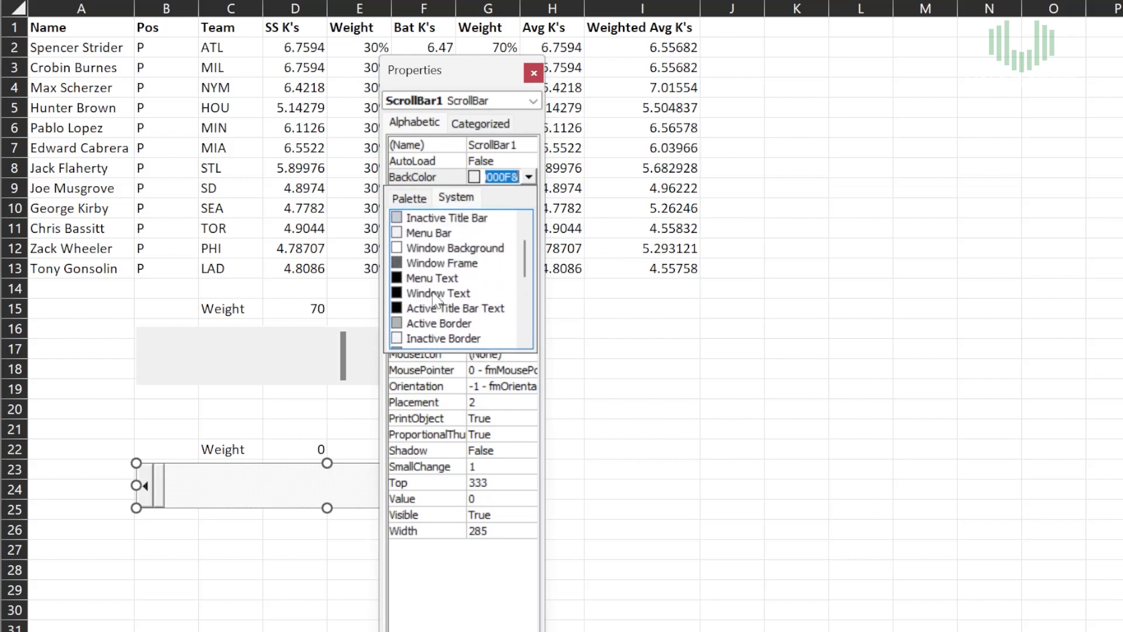
scroll(433, 293, "down", 2)
scroll(430, 284, "up", 1)
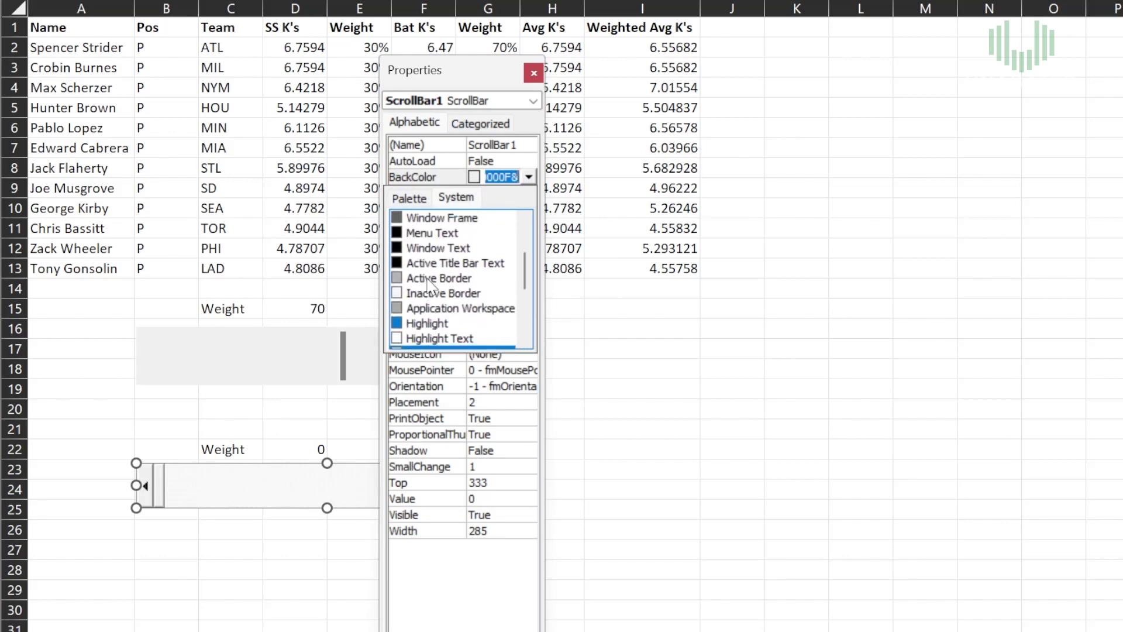
scroll(423, 271, "up", 2)
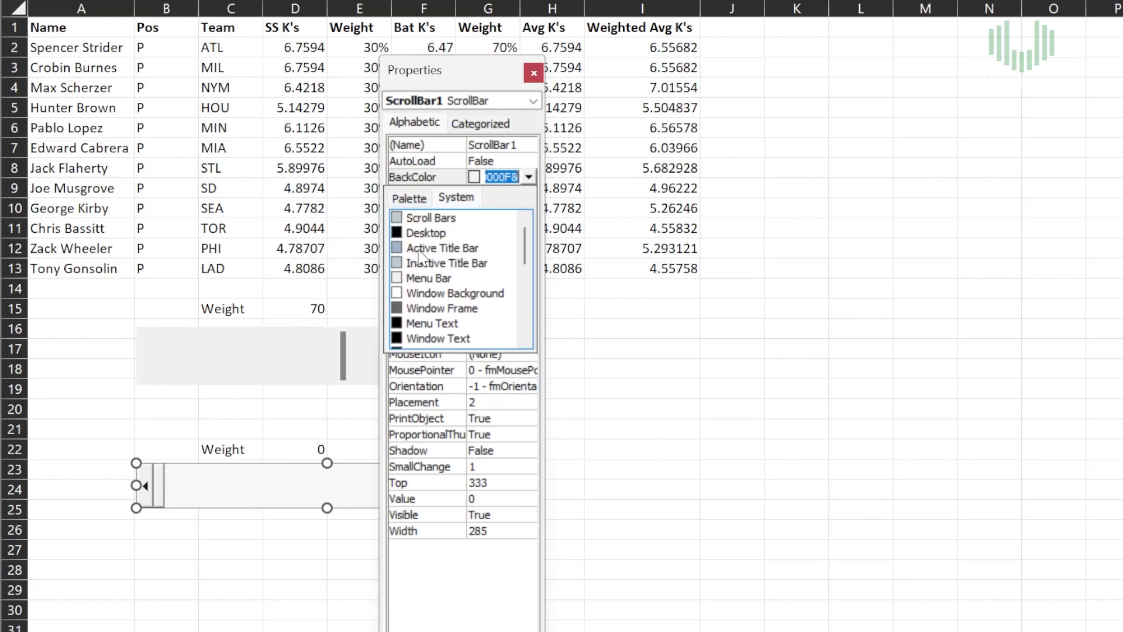
left_click(422, 248)
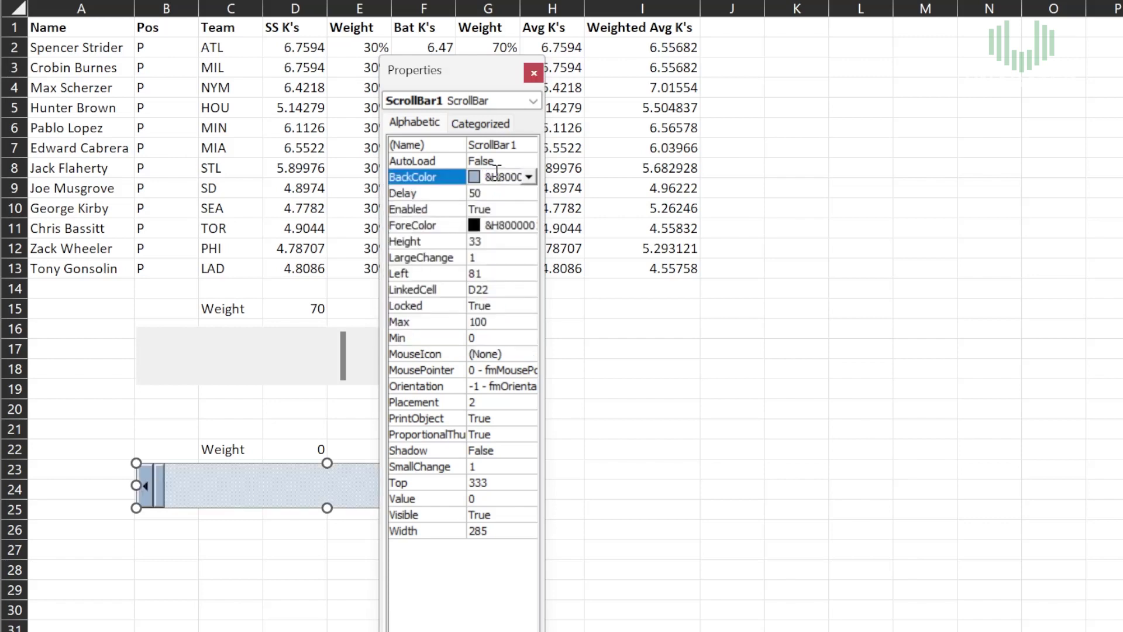
left_click(533, 72)
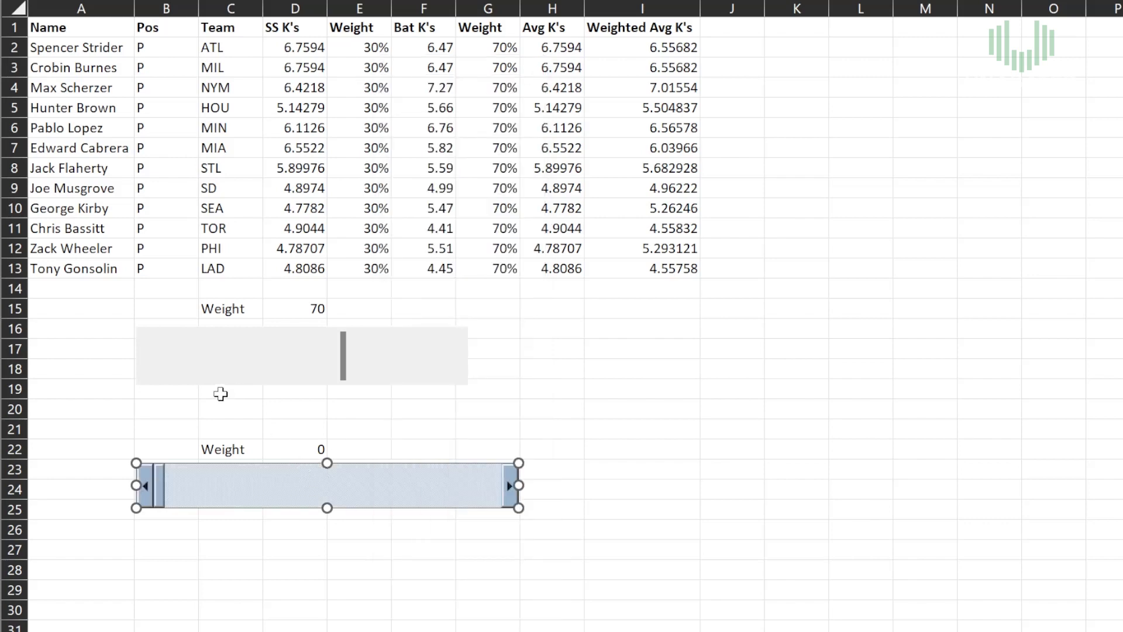
left_click(220, 413)
Change the Bat K's weight formula in G2 to multiply the lower scroll bar's value in D22 by 0.01
left_click(494, 45)
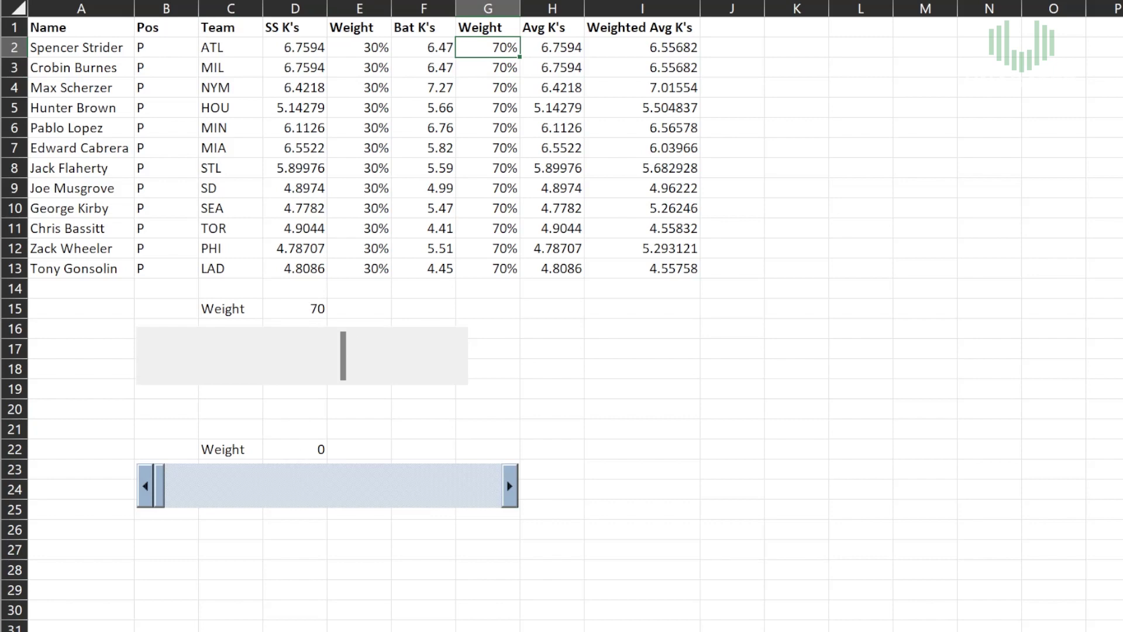
type("=")
left_click(295, 308)
type("*")
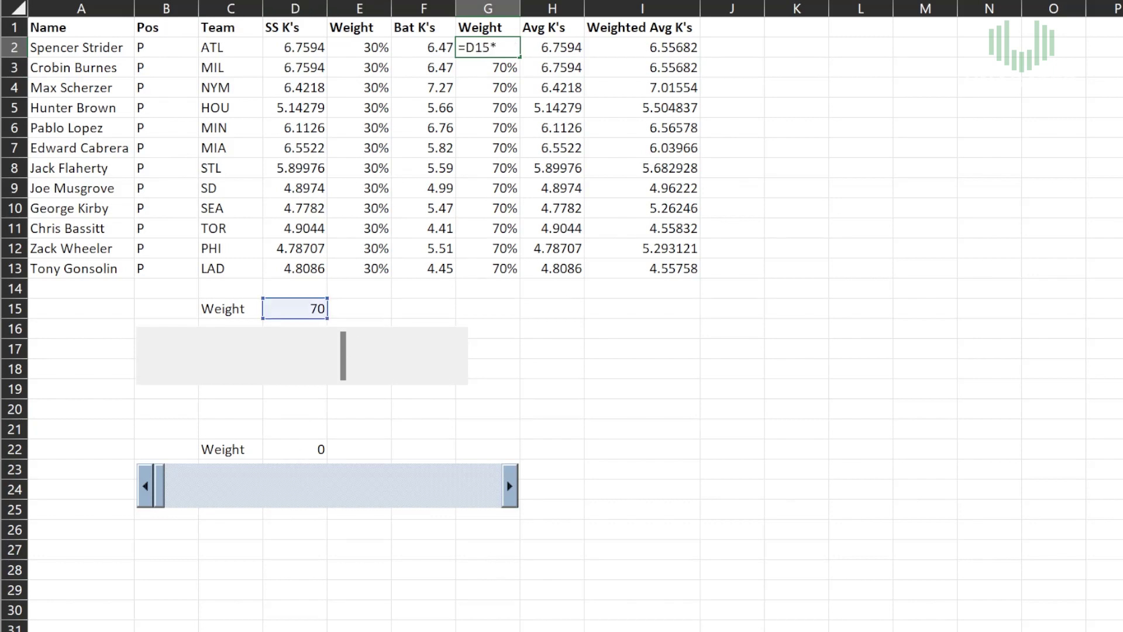
type("0.01")
left_click(281, 451)
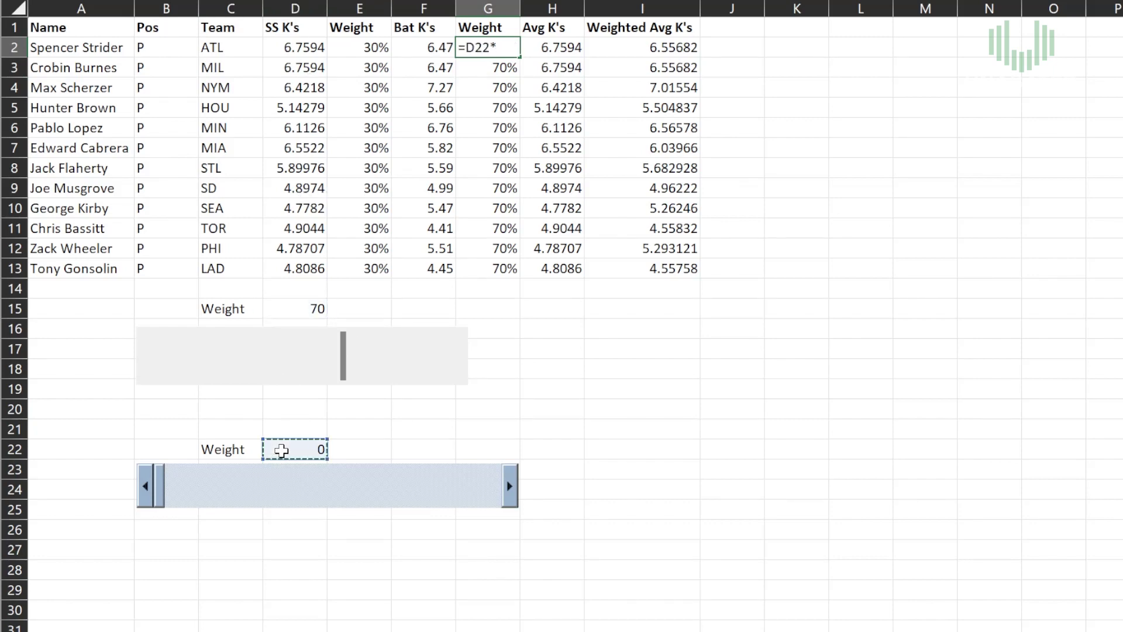
key("Return")
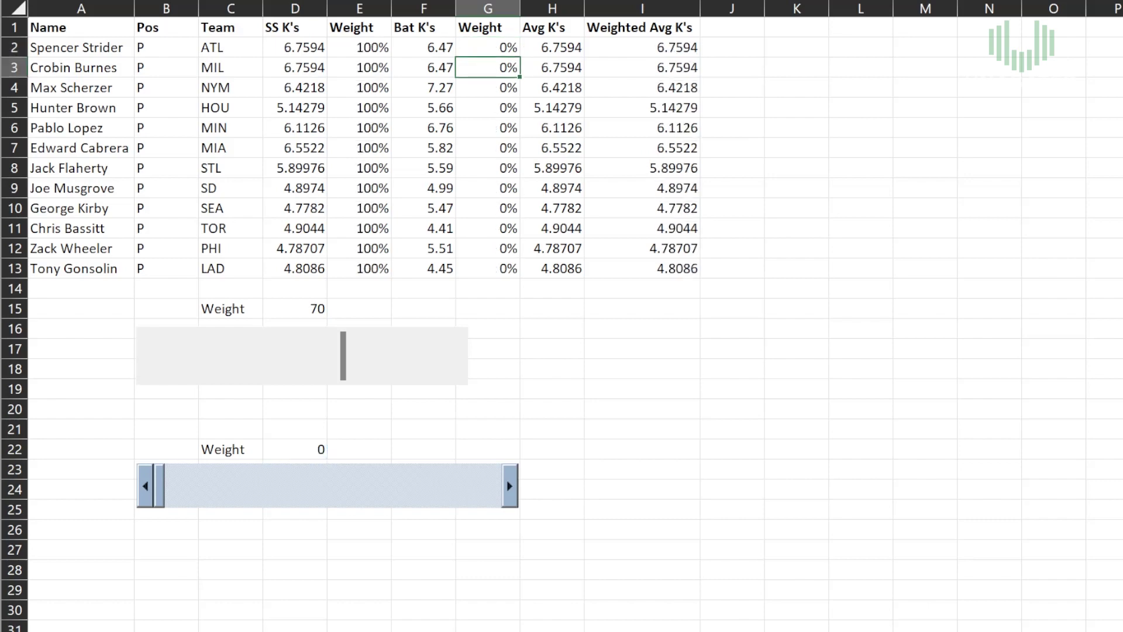
Review the SS K's weights in column E and the Bat K's weights in column G for all pitchers
left_click_drag(371, 50, 436, 272)
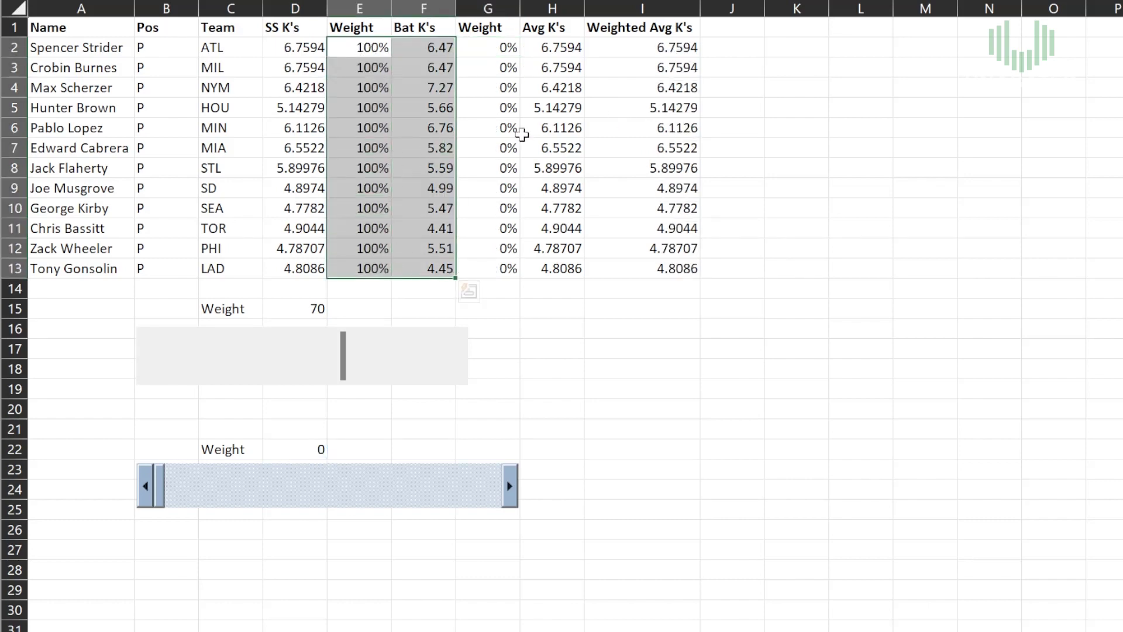
left_click_drag(497, 69, 494, 290)
left_click(629, 360)
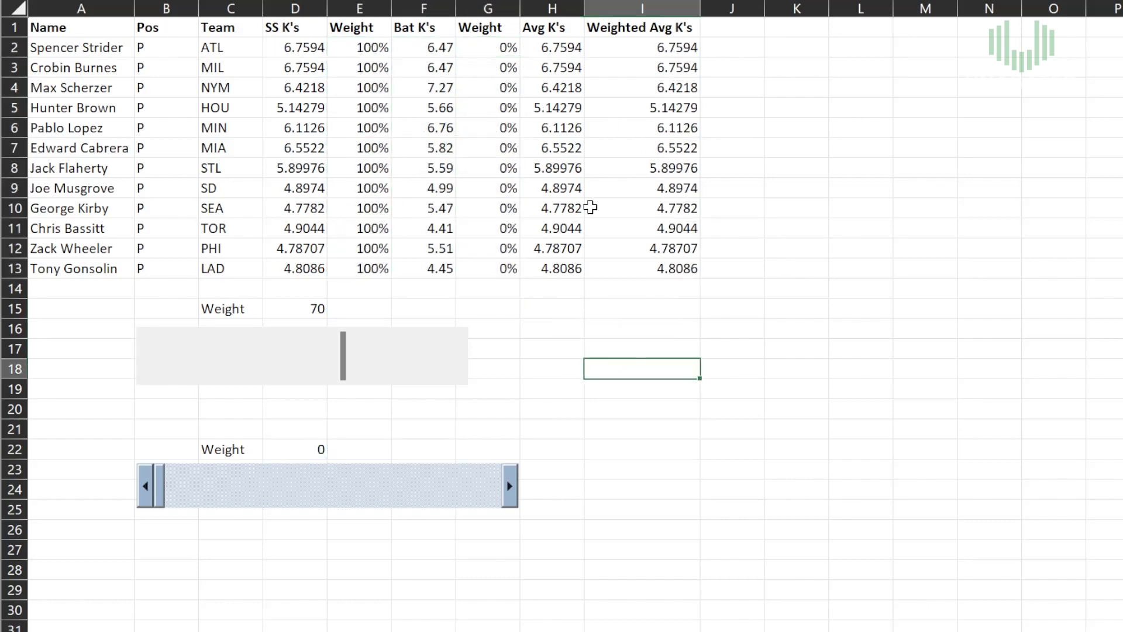
left_click(502, 46)
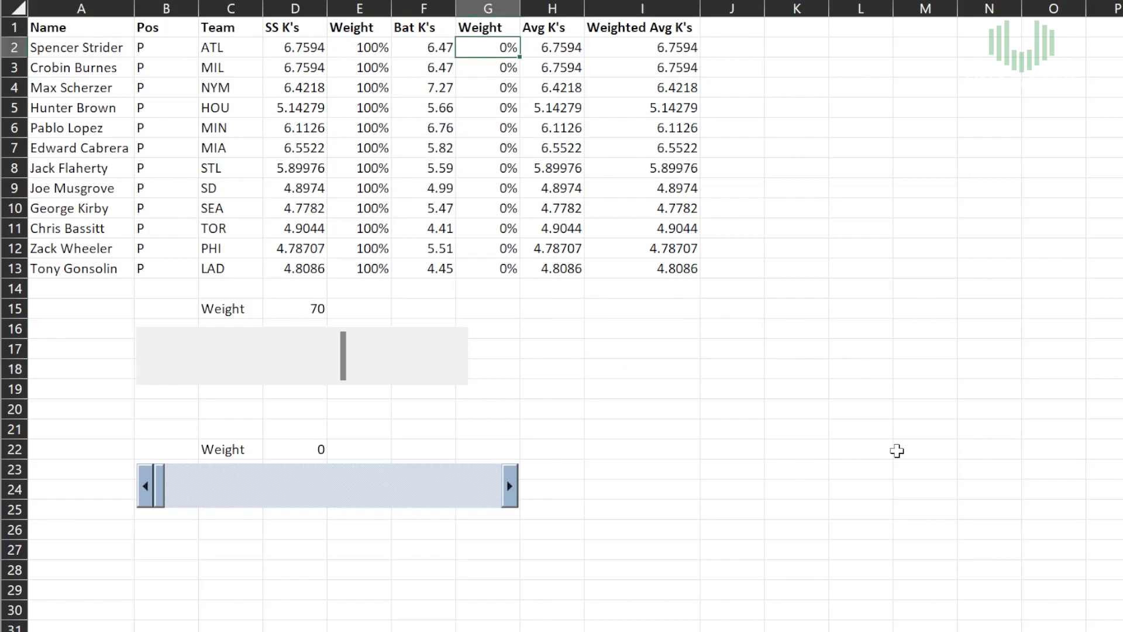
left_click(219, 589)
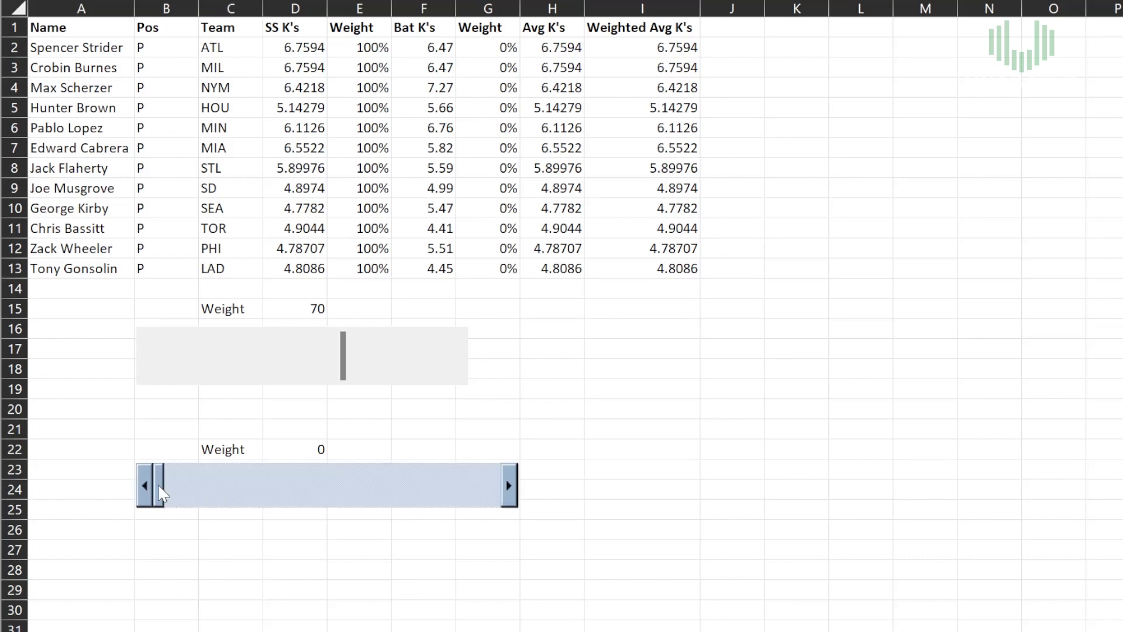
Slide the lower scroll bar to a weight of 13, then raise it in single increments to 15
left_click_drag(156, 492, 201, 502)
left_click(418, 496)
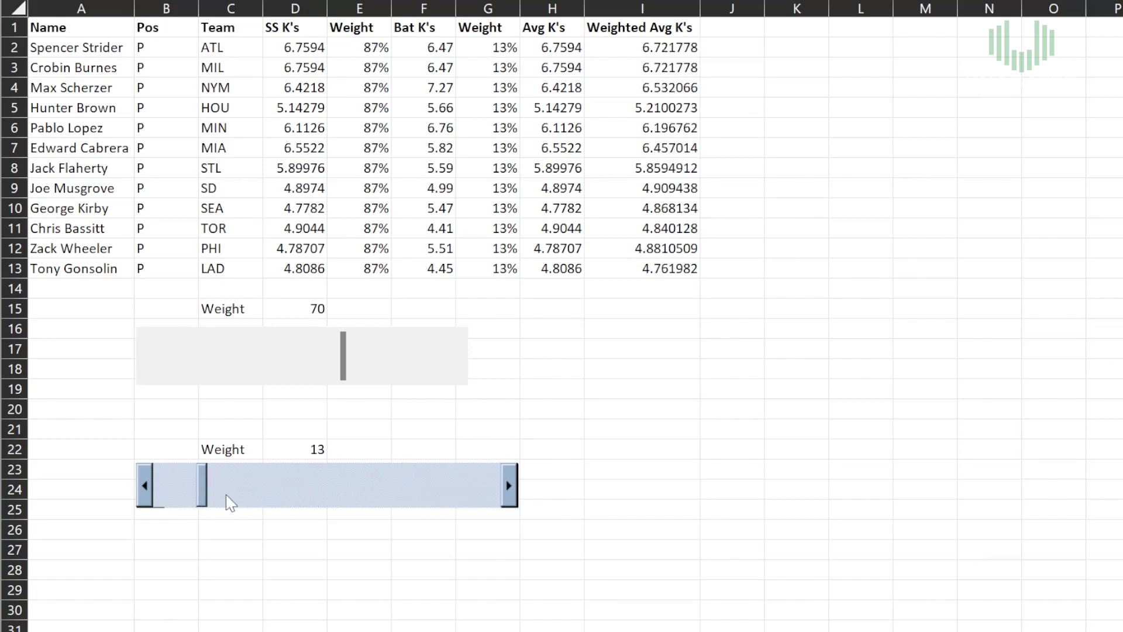
left_click(509, 487)
left_click(509, 487)
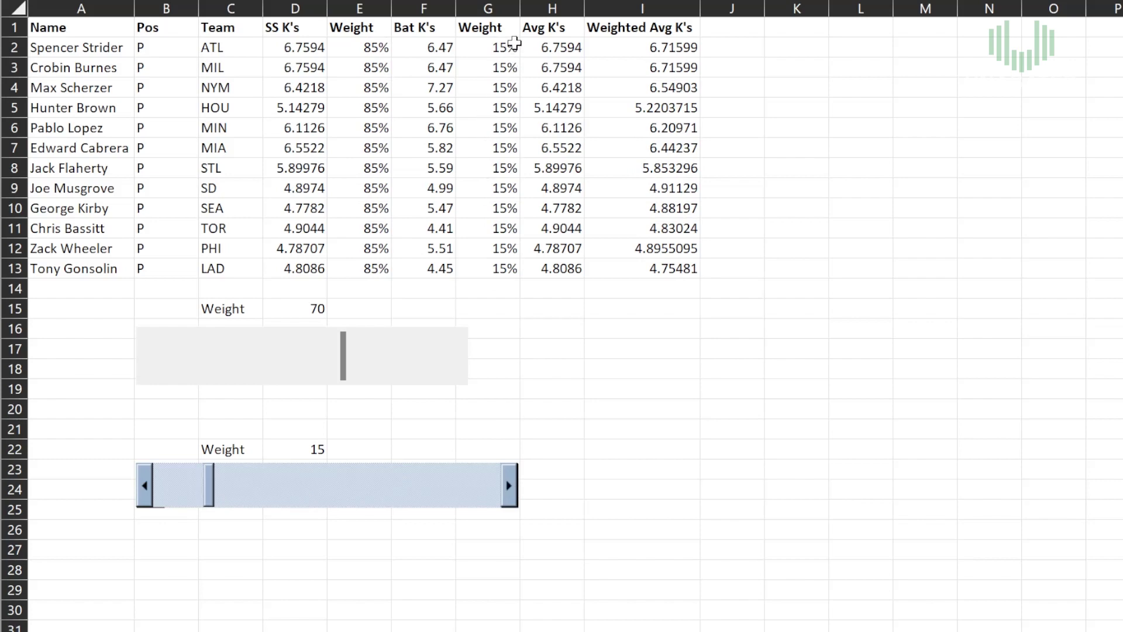
Examine the Bat K's weights in column G and the SS K's and Bat K's projections in columns D and F
left_click_drag(505, 47, 505, 107)
left_click_drag(514, 197, 512, 305)
left_click(641, 410)
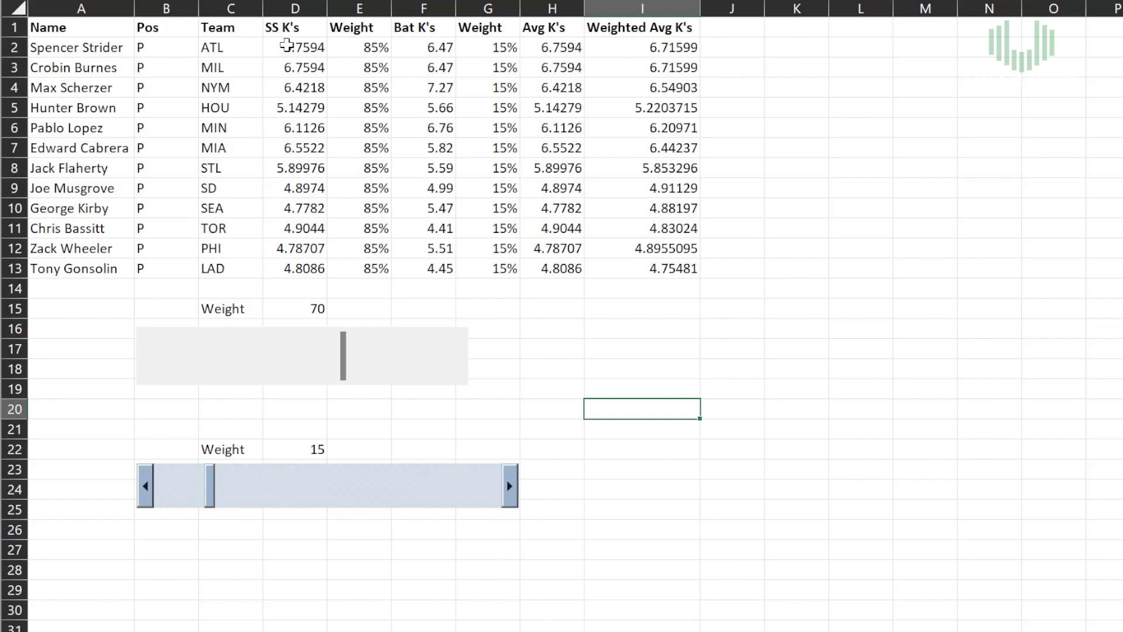
left_click_drag(286, 45, 293, 248)
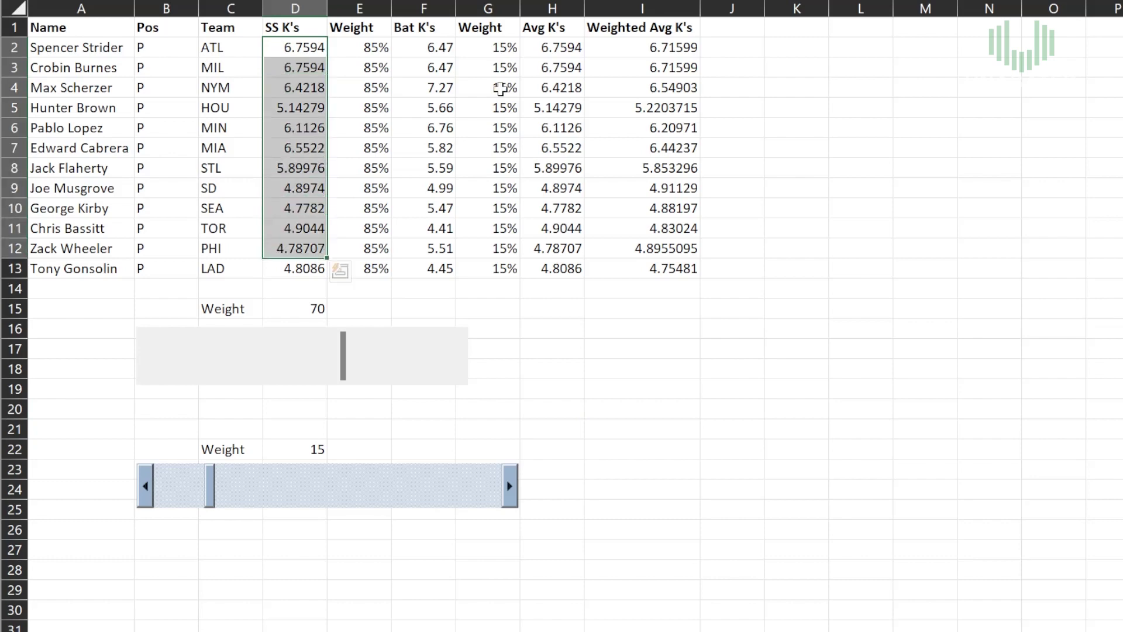
left_click_drag(454, 43, 461, 247)
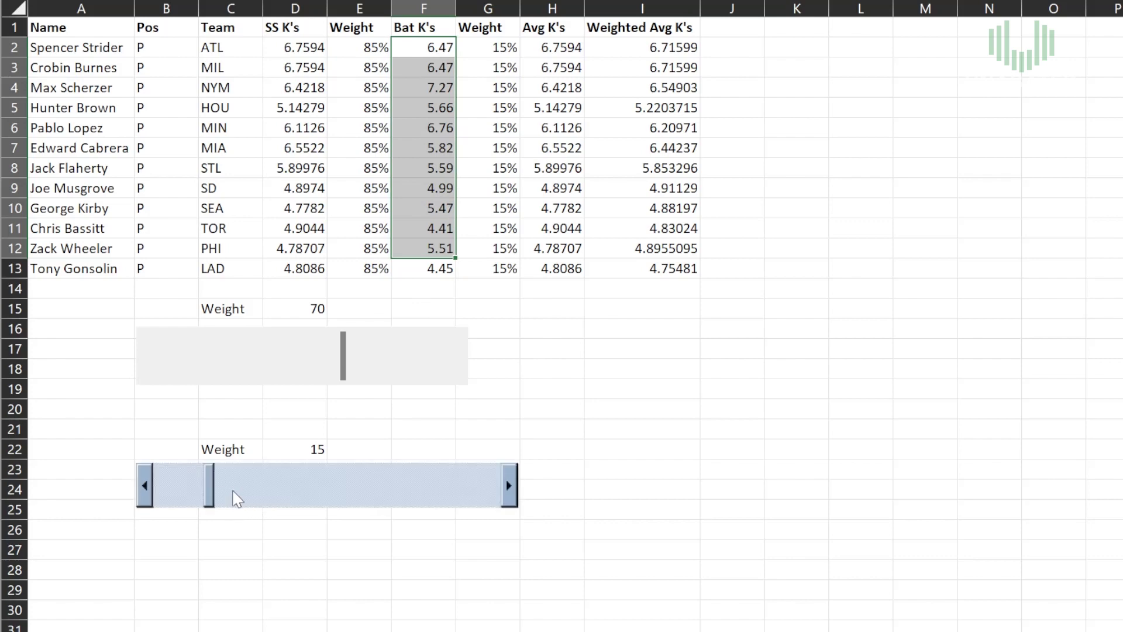
Slide the lower scroll bar to a weight of 47 and compare the weighted average with the Avg K's value in row 12
left_click(268, 502)
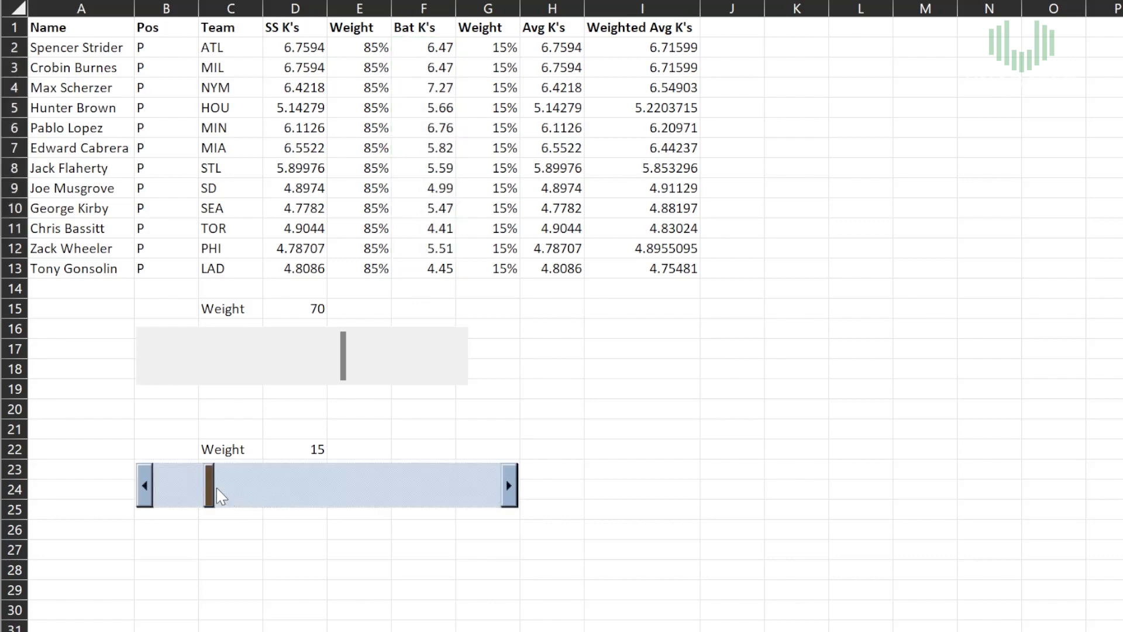
left_click_drag(224, 496, 474, 488)
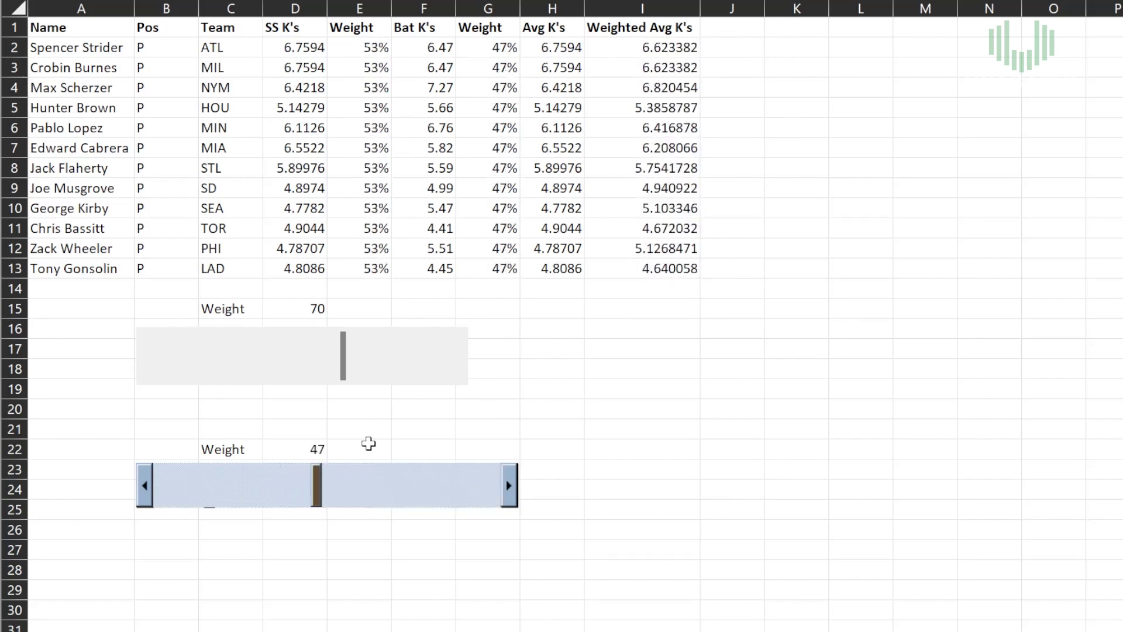
left_click(640, 251)
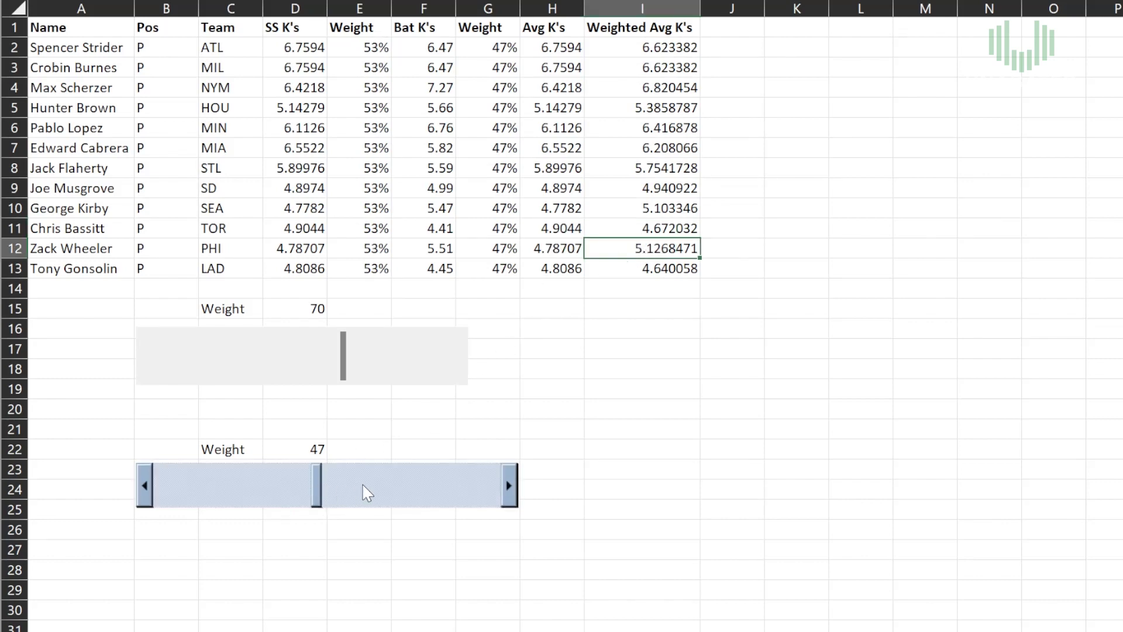
left_click(557, 250)
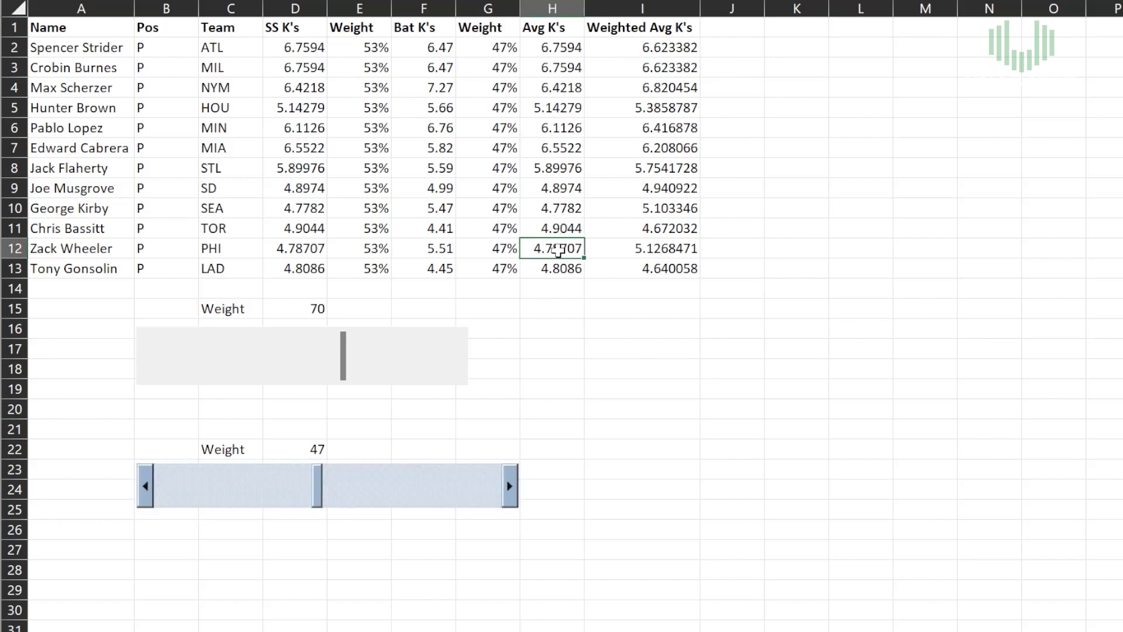
left_click(696, 251)
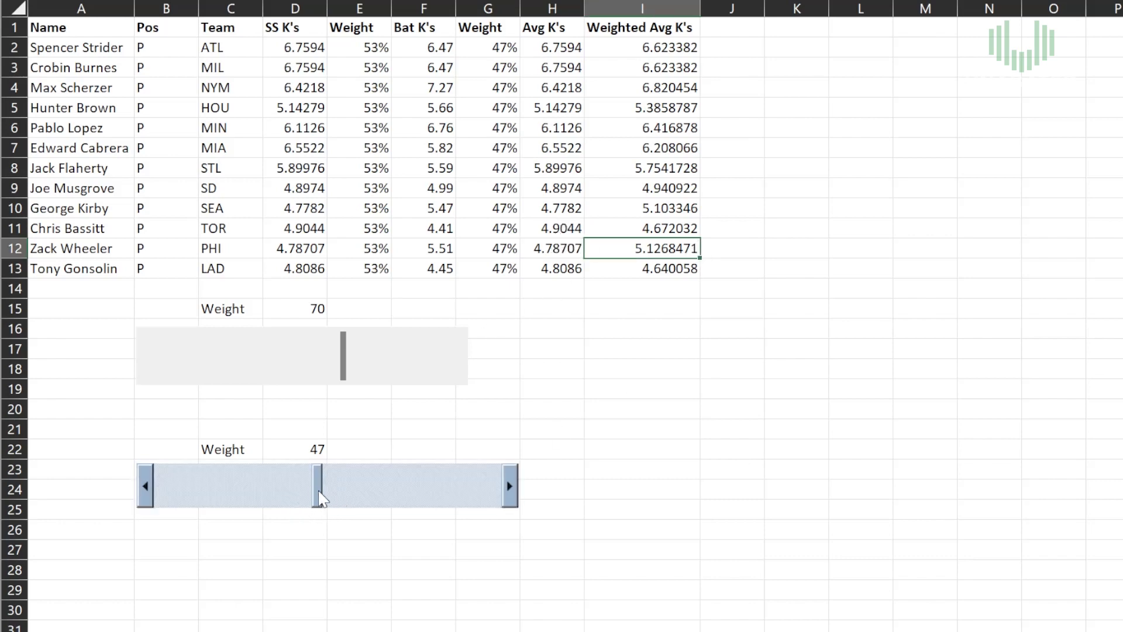
Slide the lower scroll bar back down to a weight of 0
left_click(213, 502)
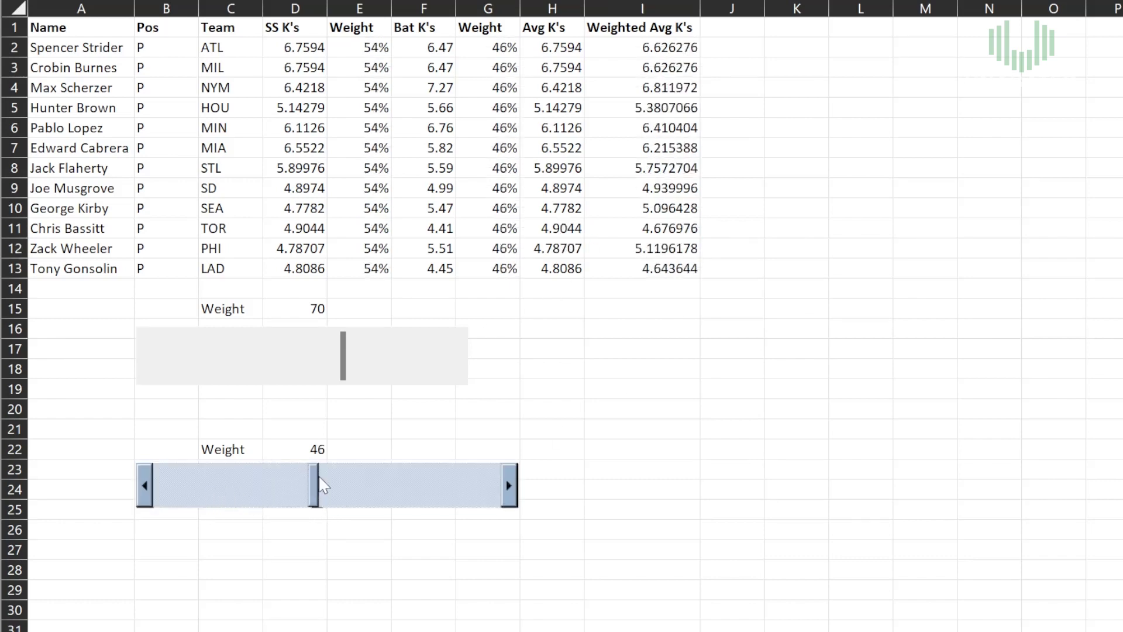
left_click_drag(323, 486, 156, 496)
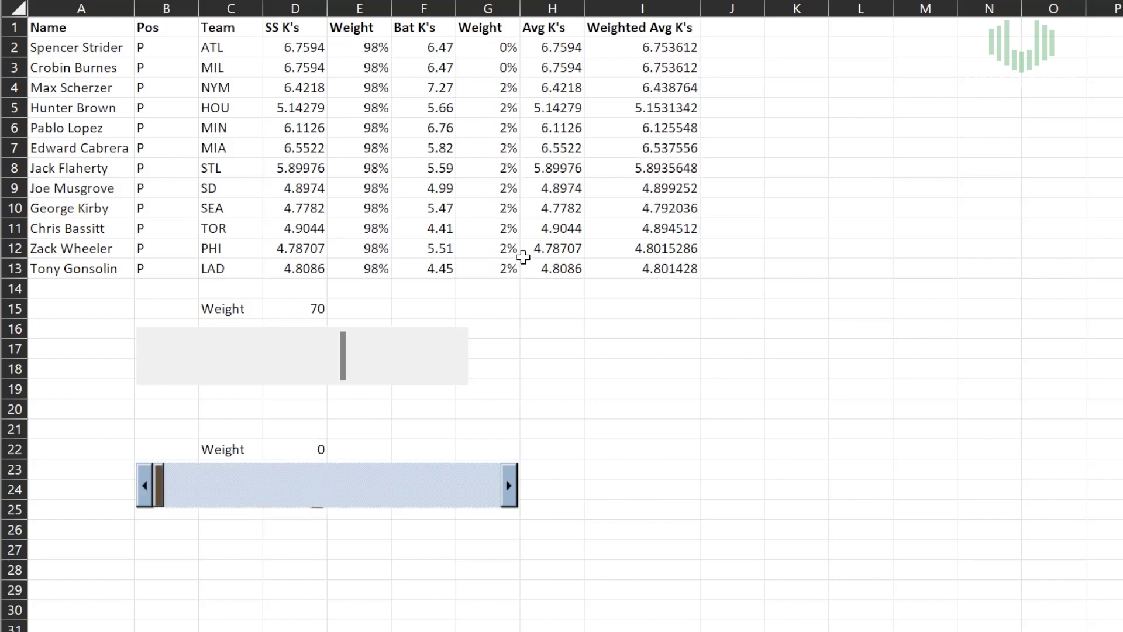